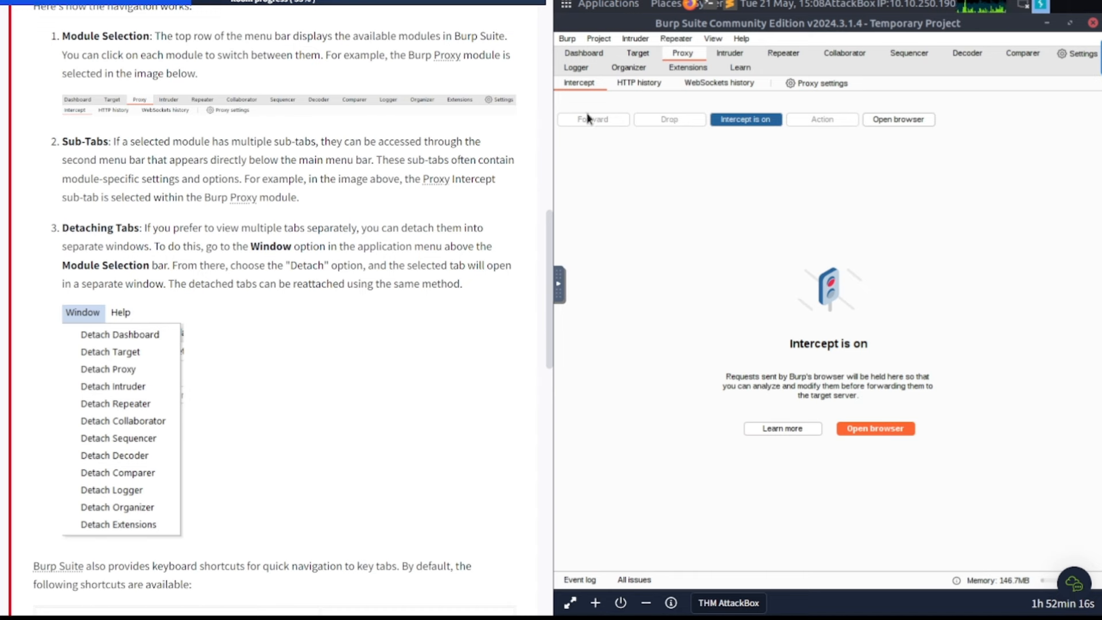
Read the rest of the Navigation task and submit "Proxy tab" as the answer to its question.
{"action": "scroll", "coordinate": [442, 324], "scroll_direction": "down", "scroll_amount": 1}
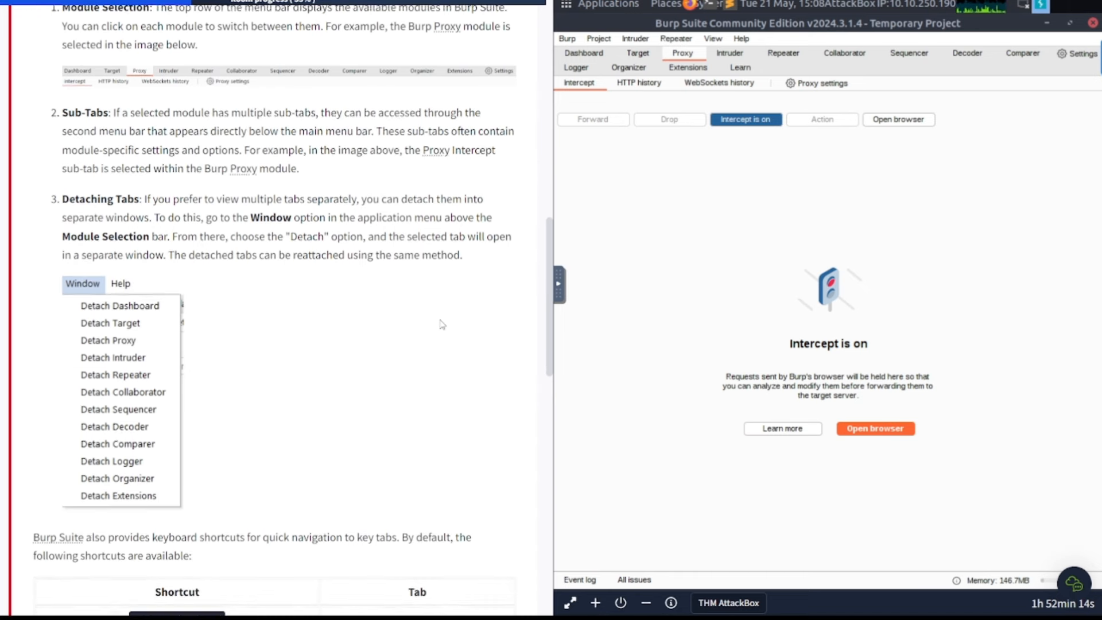
{"action": "scroll", "coordinate": [442, 325], "scroll_direction": "down", "scroll_amount": 2}
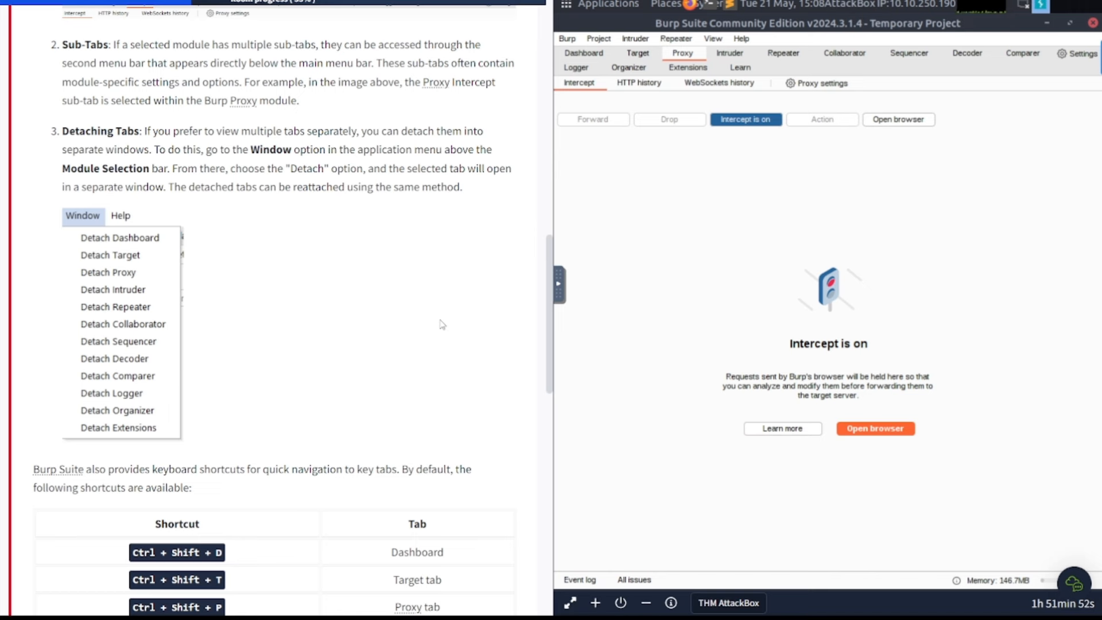
{"action": "scroll", "coordinate": [472, 265], "scroll_direction": "down", "scroll_amount": 5}
{"action": "left_click", "coordinate": [324, 386]}
{"action": "type", "text": "Proxy tab"}
{"action": "key", "text": "Return"}
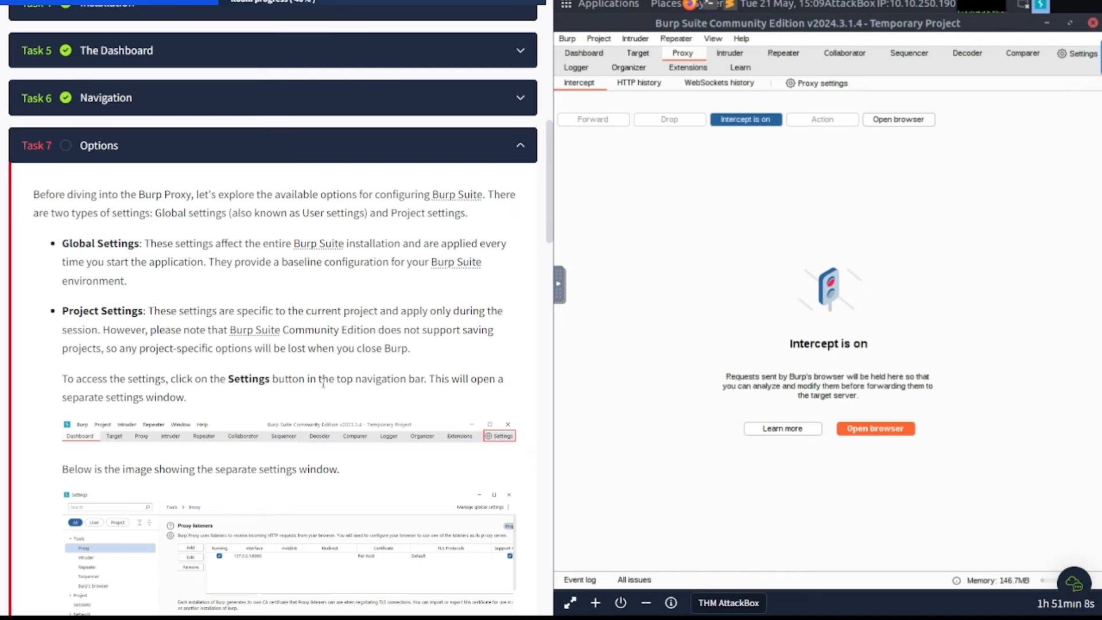
Open the Burp Suite settings and read through the Options task down to its four questions.
{"action": "scroll", "coordinate": [323, 383], "scroll_direction": "down", "scroll_amount": 1}
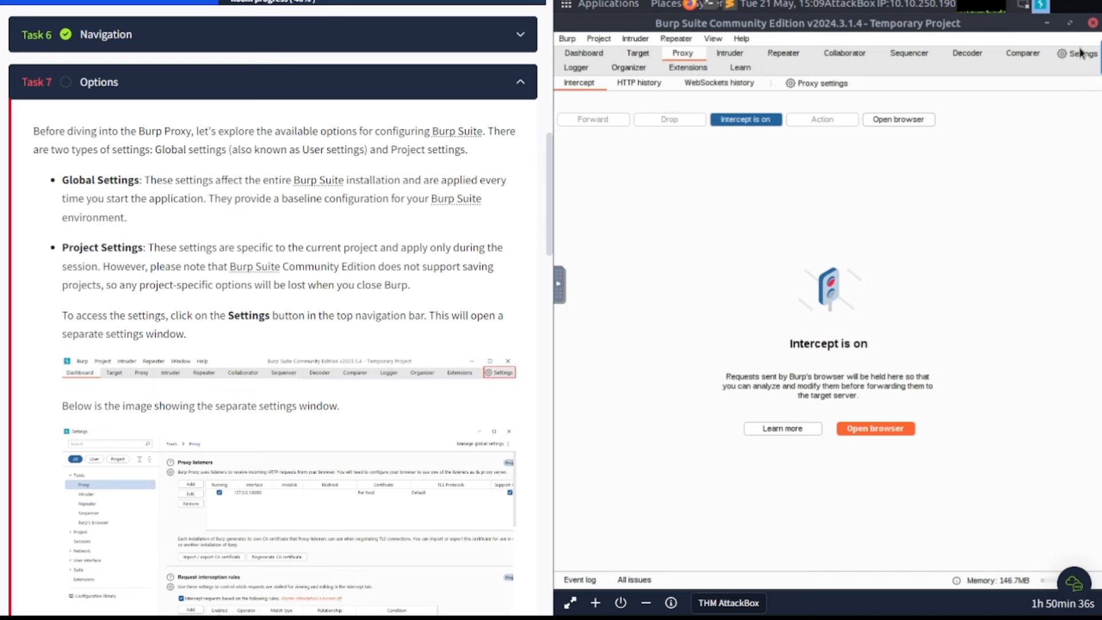
{"action": "scroll", "coordinate": [184, 295], "scroll_direction": "down", "scroll_amount": 2}
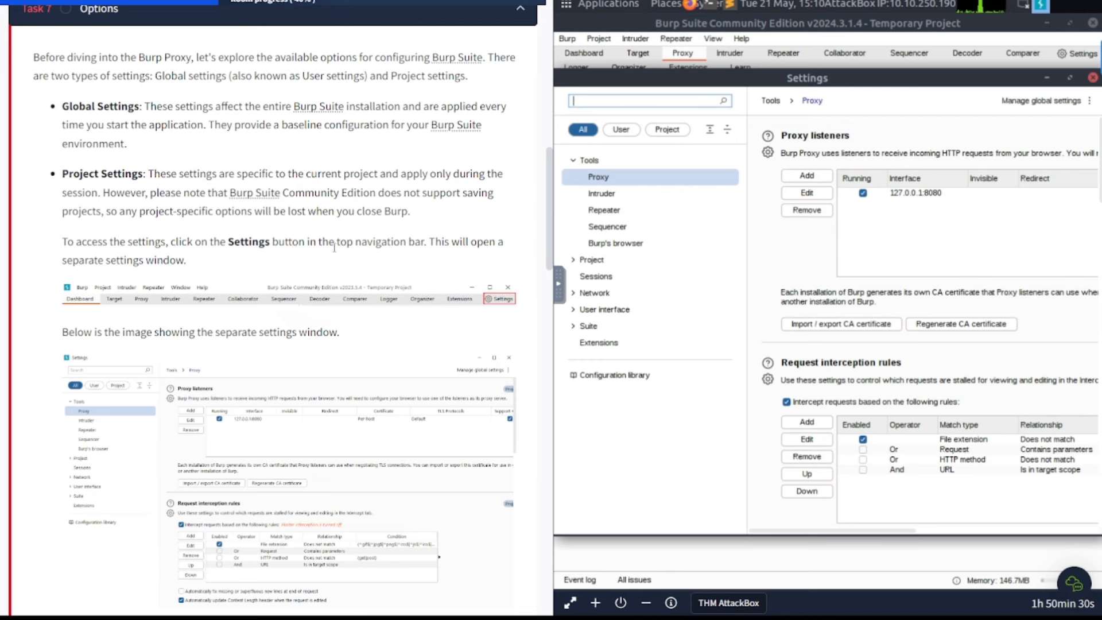
{"action": "scroll", "coordinate": [183, 294], "scroll_direction": "down", "scroll_amount": 1}
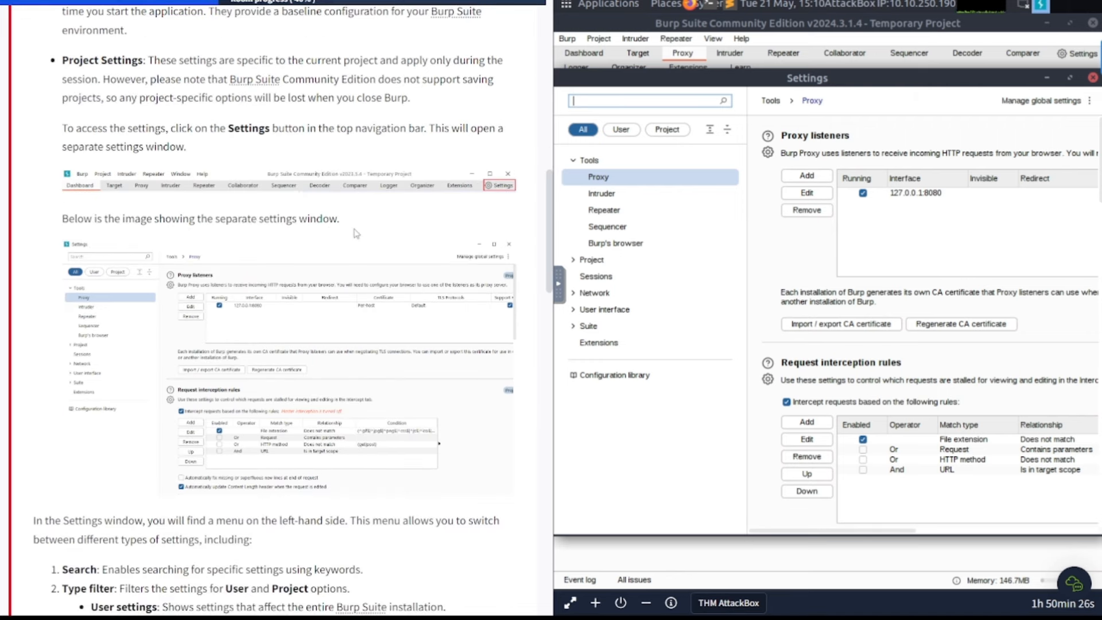
{"action": "scroll", "coordinate": [294, 379], "scroll_direction": "down", "scroll_amount": 3}
{"action": "scroll", "coordinate": [292, 284], "scroll_direction": "down", "scroll_amount": 3}
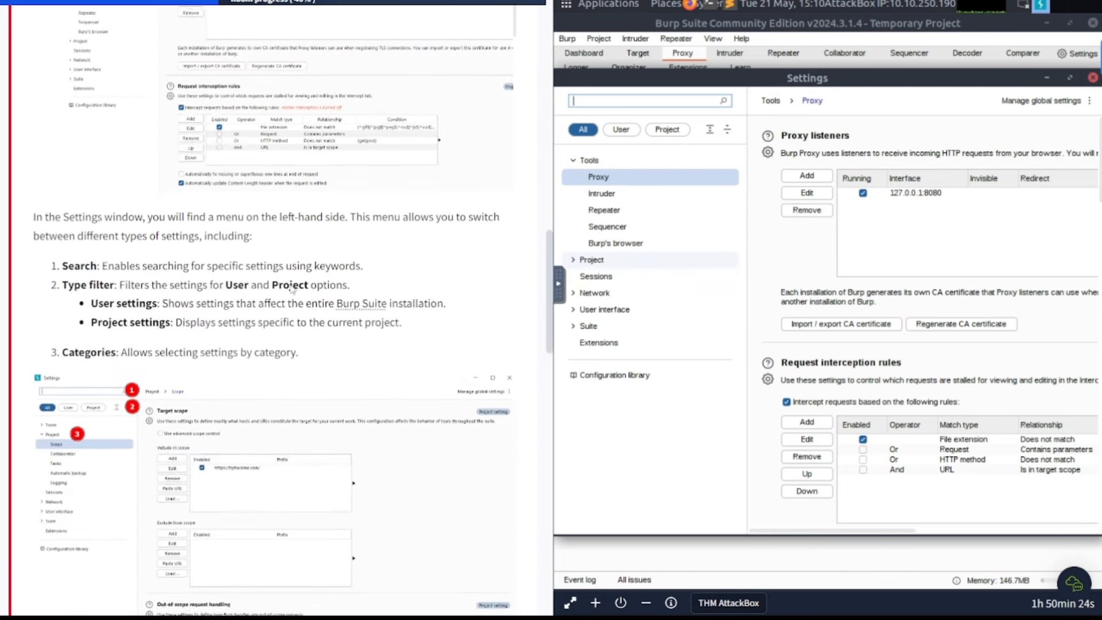
{"action": "scroll", "coordinate": [291, 284], "scroll_direction": "down", "scroll_amount": 2}
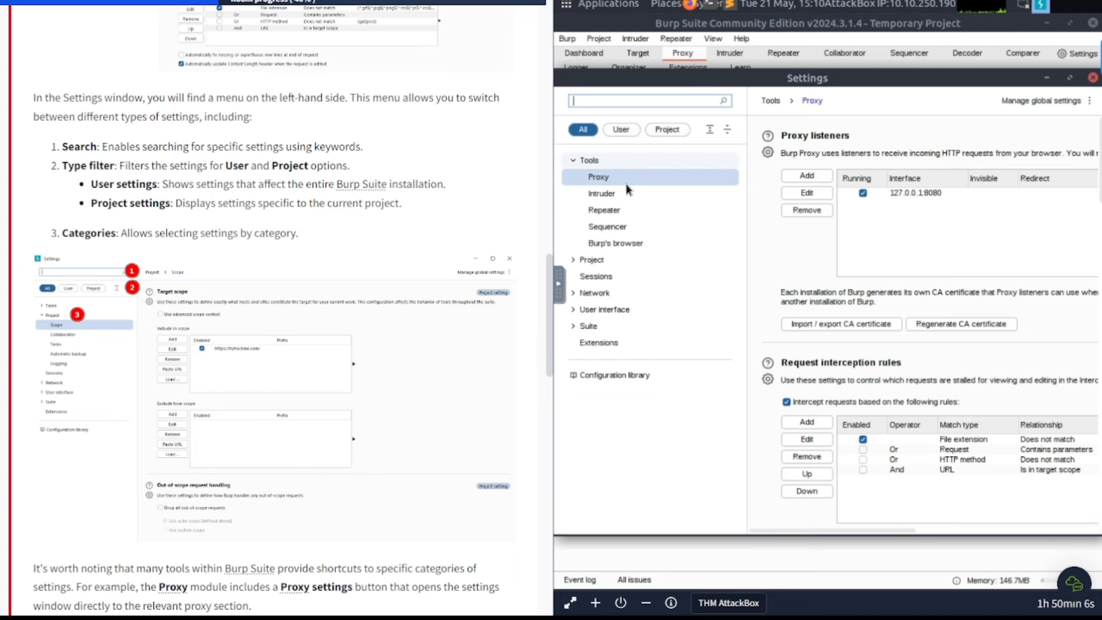
{"action": "scroll", "coordinate": [376, 432], "scroll_direction": "down", "scroll_amount": 7}
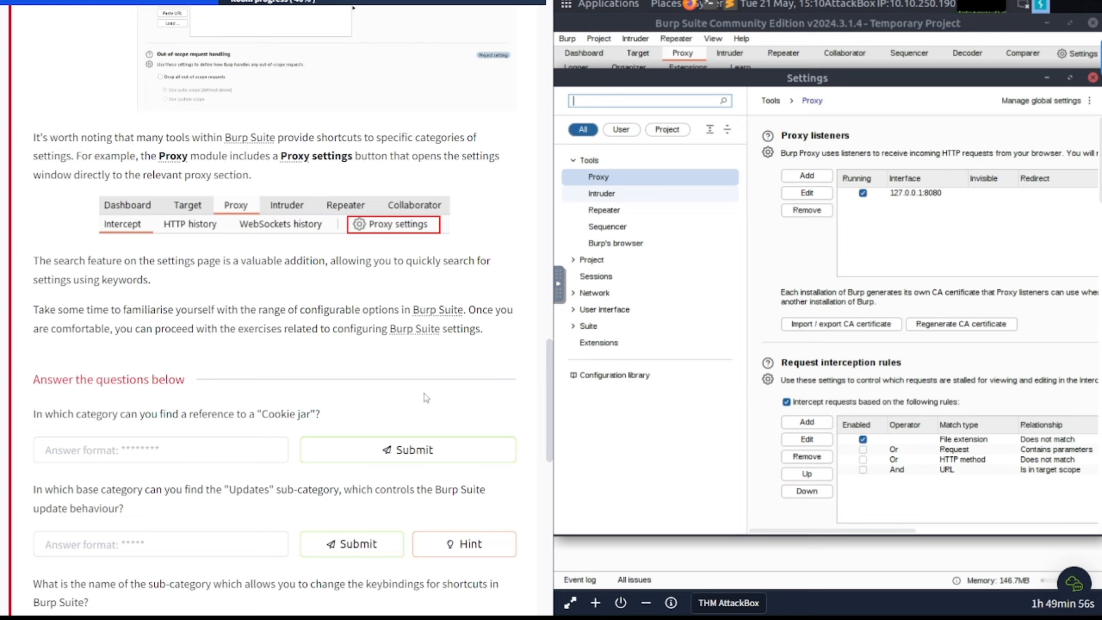
{"action": "scroll", "coordinate": [427, 397], "scroll_direction": "down", "scroll_amount": 2}
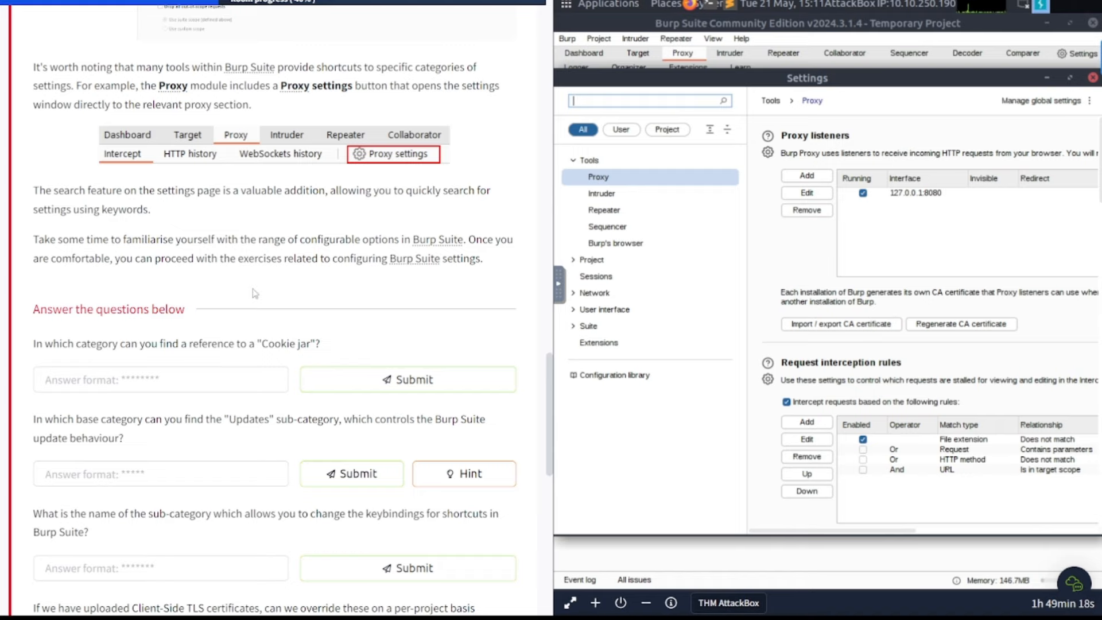
{"action": "scroll", "coordinate": [254, 293], "scroll_direction": "down", "scroll_amount": 2}
{"action": "scroll", "coordinate": [255, 293], "scroll_direction": "down", "scroll_amount": 1}
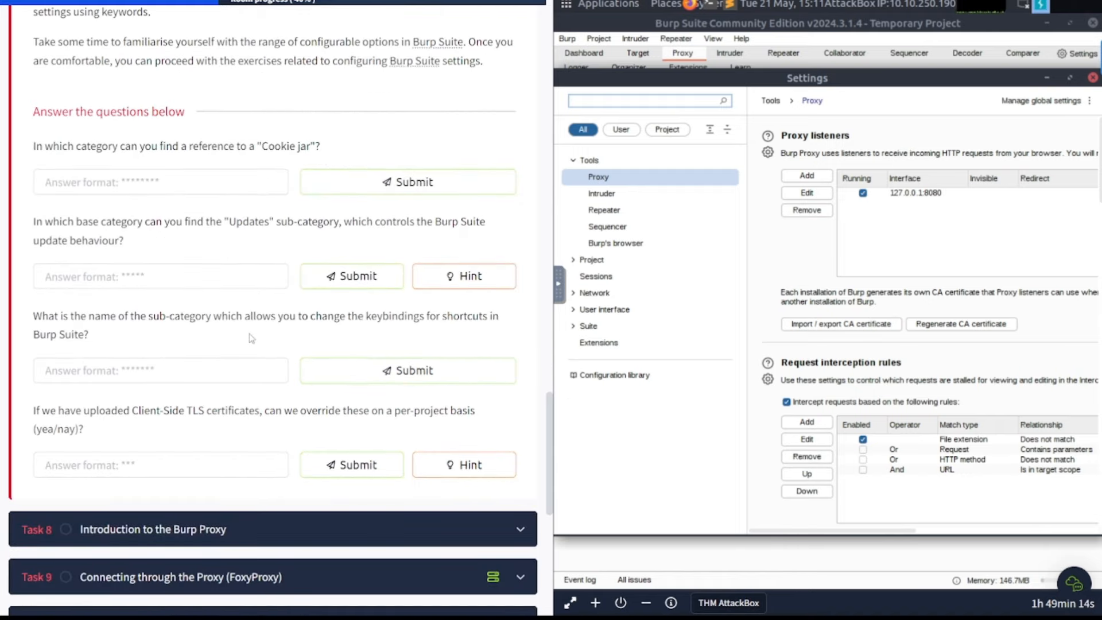
Look through the Intruder and Sequencer settings, and search all settings for "cookie jar".
{"action": "left_click", "coordinate": [600, 194]}
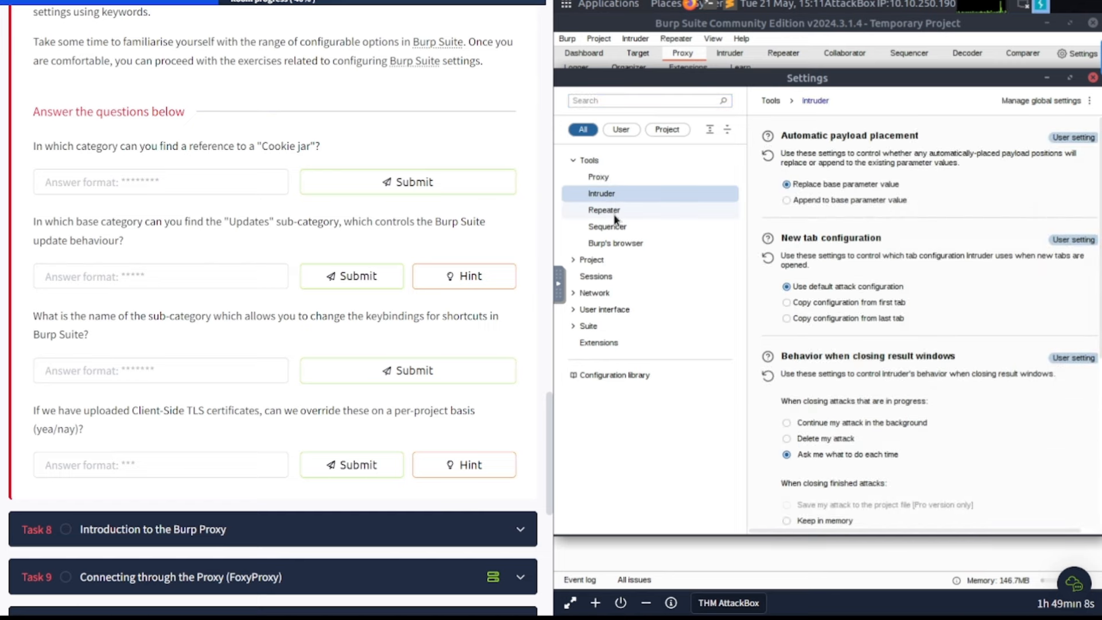
{"action": "left_click", "coordinate": [616, 229]}
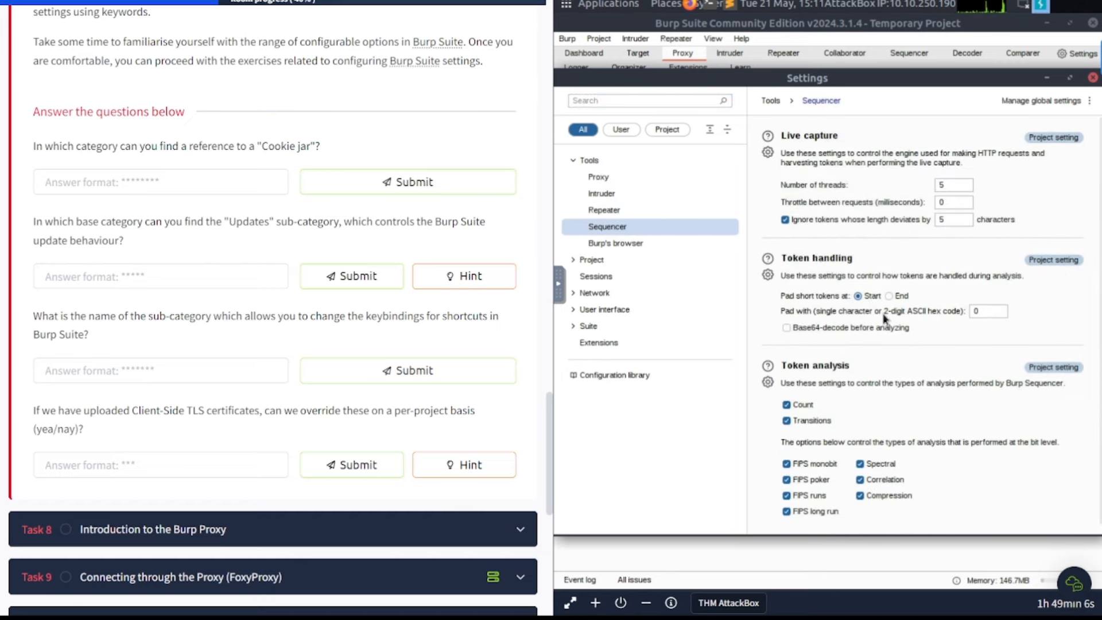
{"action": "left_click", "coordinate": [627, 102]}
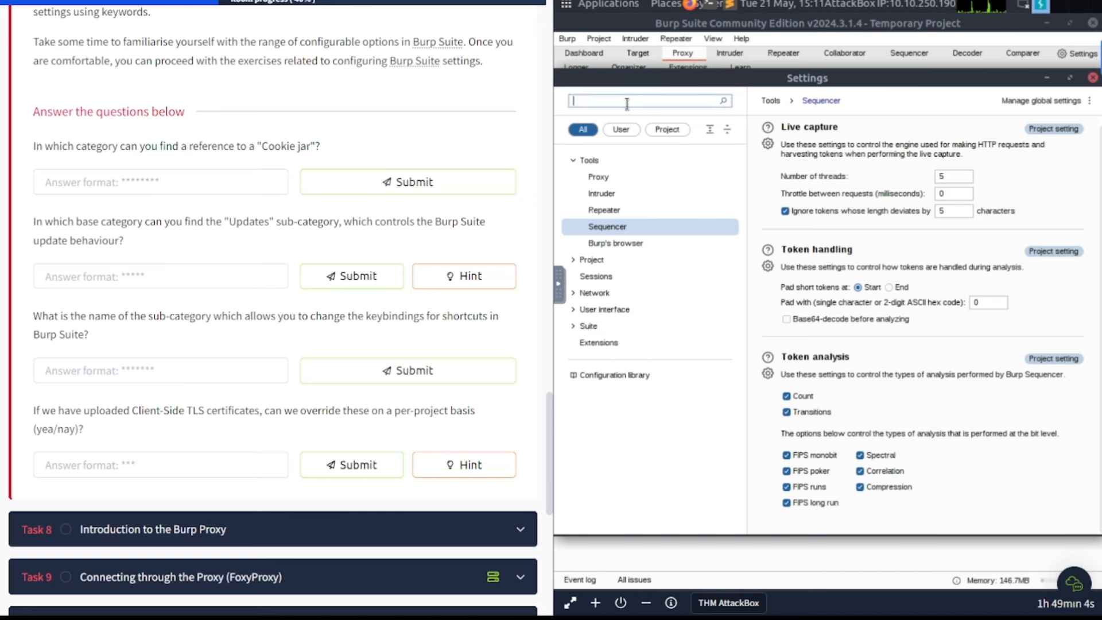
{"action": "type", "text": "cookie"}
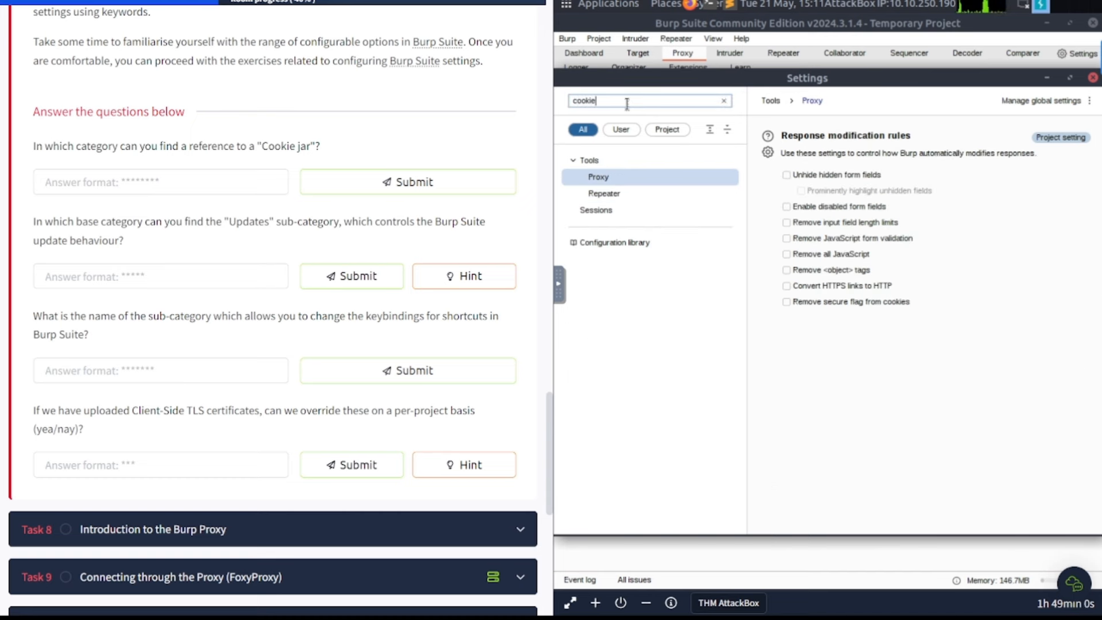
{"action": "type", "text": " jar"}
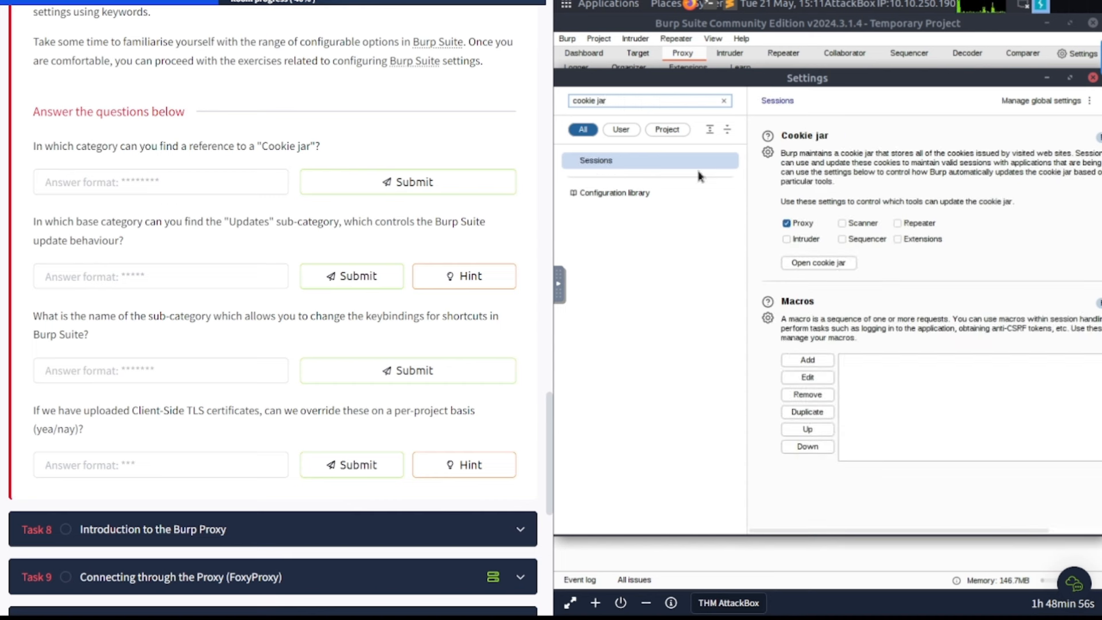
Submit "Sessions" as the answer to the Cookie jar category question.
{"action": "left_click", "coordinate": [237, 180]}
{"action": "type", "text": "Sessions"}
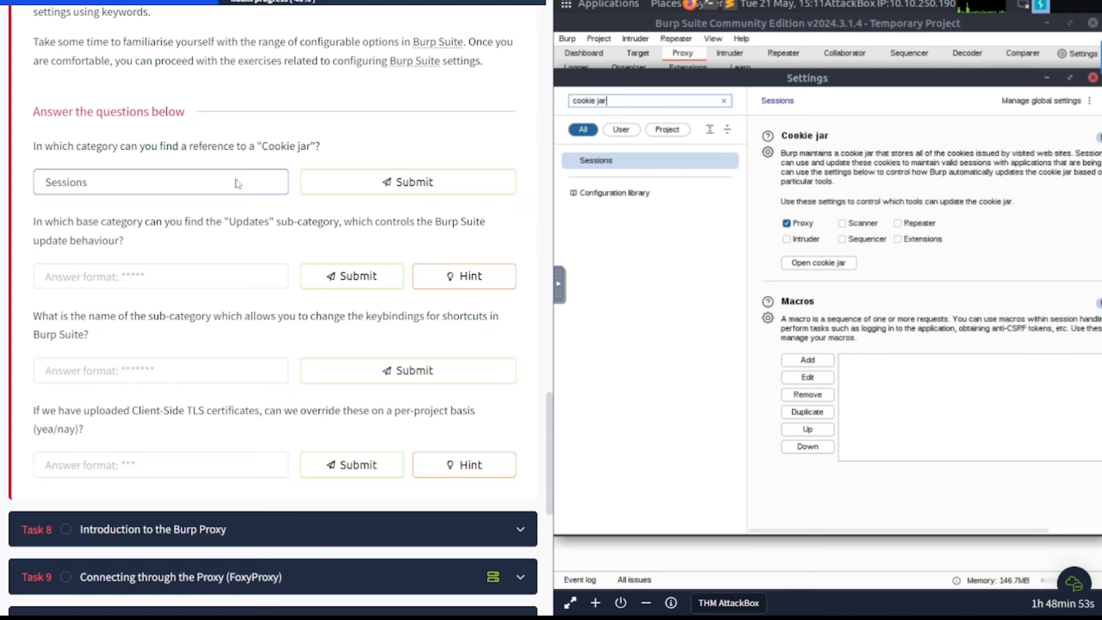
{"action": "key", "text": "Return"}
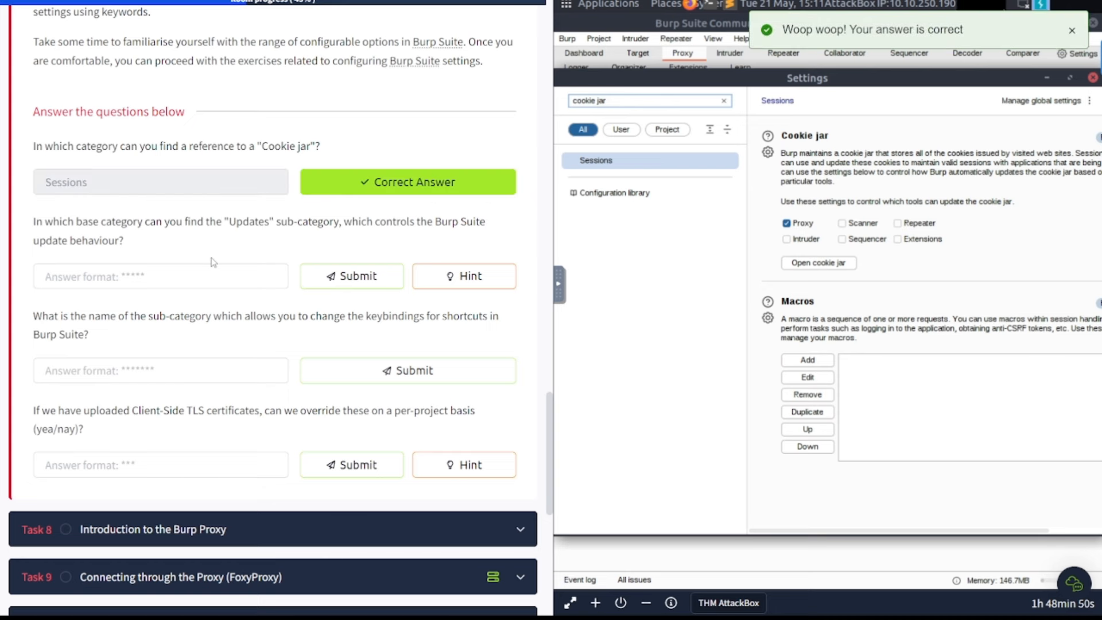
Search the settings for "updates" and submit "Suite" as the answer to the Updates base category question.
{"action": "left_click", "coordinate": [724, 101]}
{"action": "type", "text": "updates"}
{"action": "left_click", "coordinate": [602, 194]}
{"action": "left_click", "coordinate": [217, 277]}
{"action": "type", "text": "Suite"}
{"action": "key", "text": "Return"}
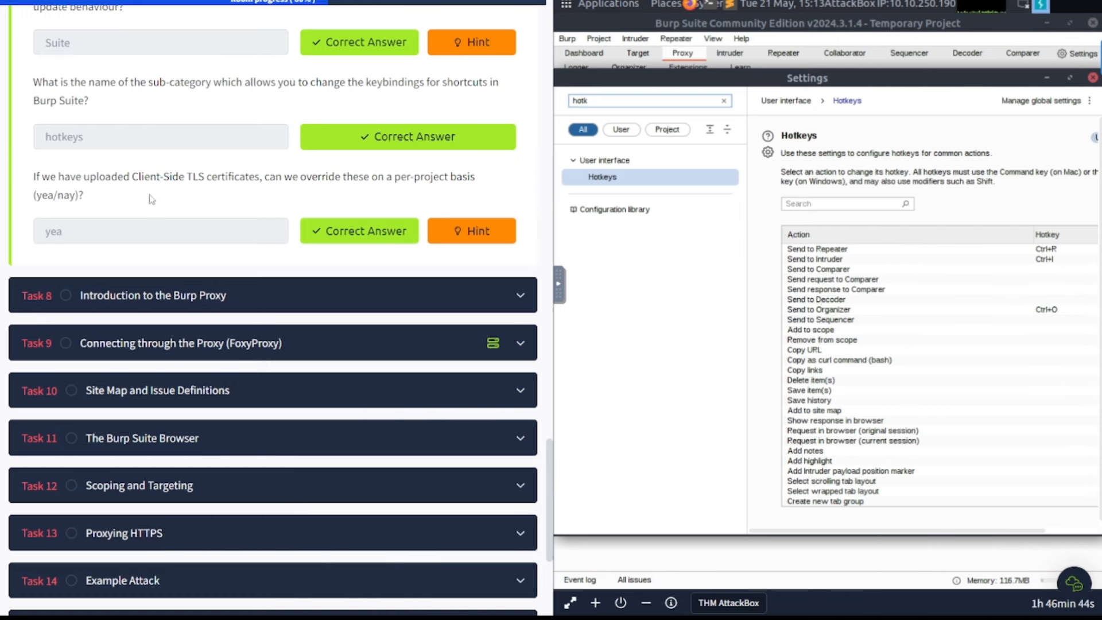
Search the settings for "certific" and view the client certificate options in the Network TLS settings.
{"action": "triple_click", "coordinate": [643, 101]}
{"action": "type", "text": "certific"}
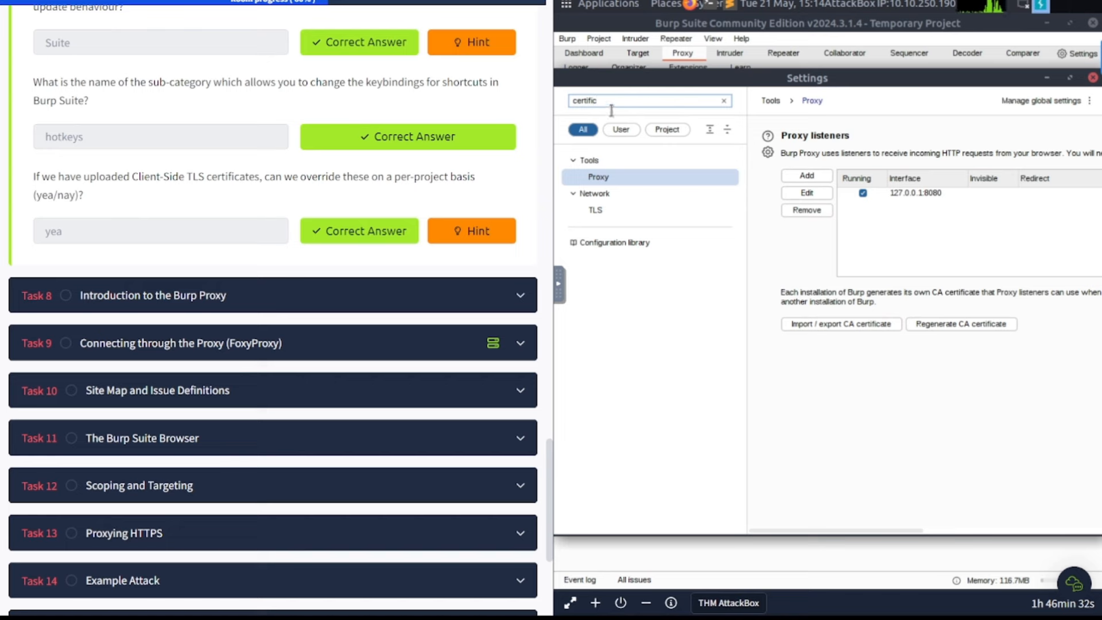
{"action": "left_click", "coordinate": [596, 211]}
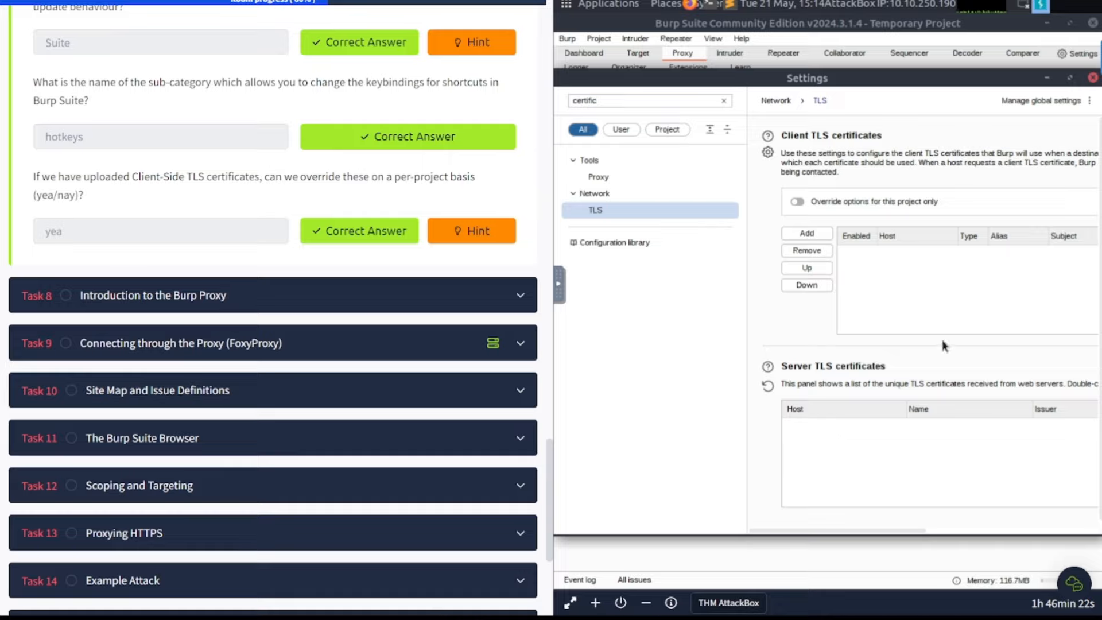
Expand Task 8, Introduction to the Burp Proxy, at its beginning and close the Settings window.
{"action": "left_click", "coordinate": [217, 293]}
{"action": "scroll", "coordinate": [218, 293], "scroll_direction": "up", "scroll_amount": 15}
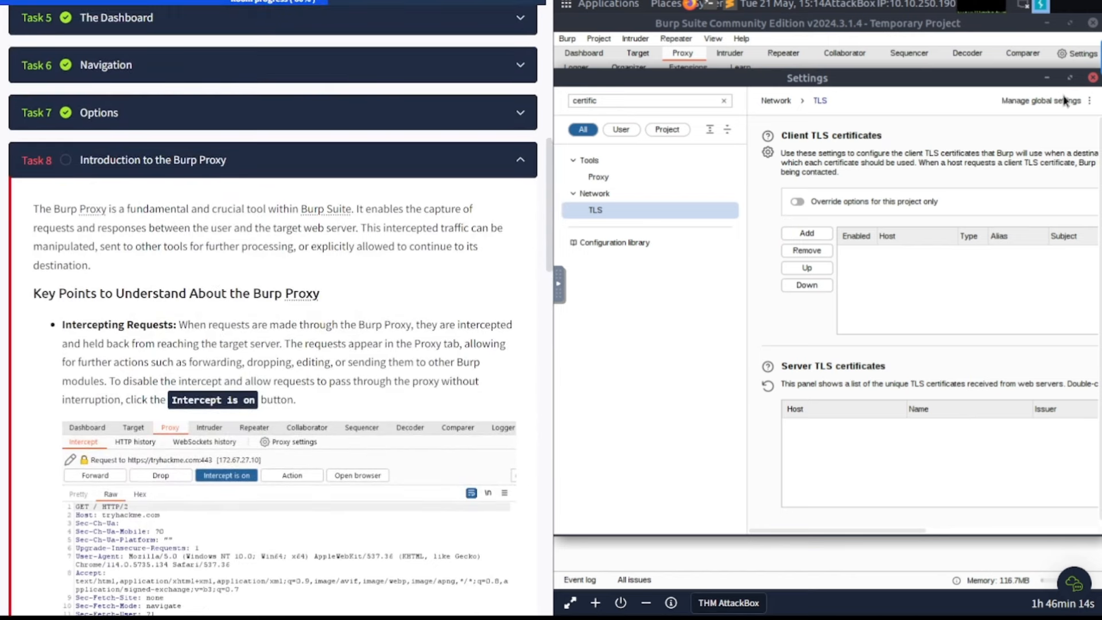
{"action": "left_click", "coordinate": [1093, 78]}
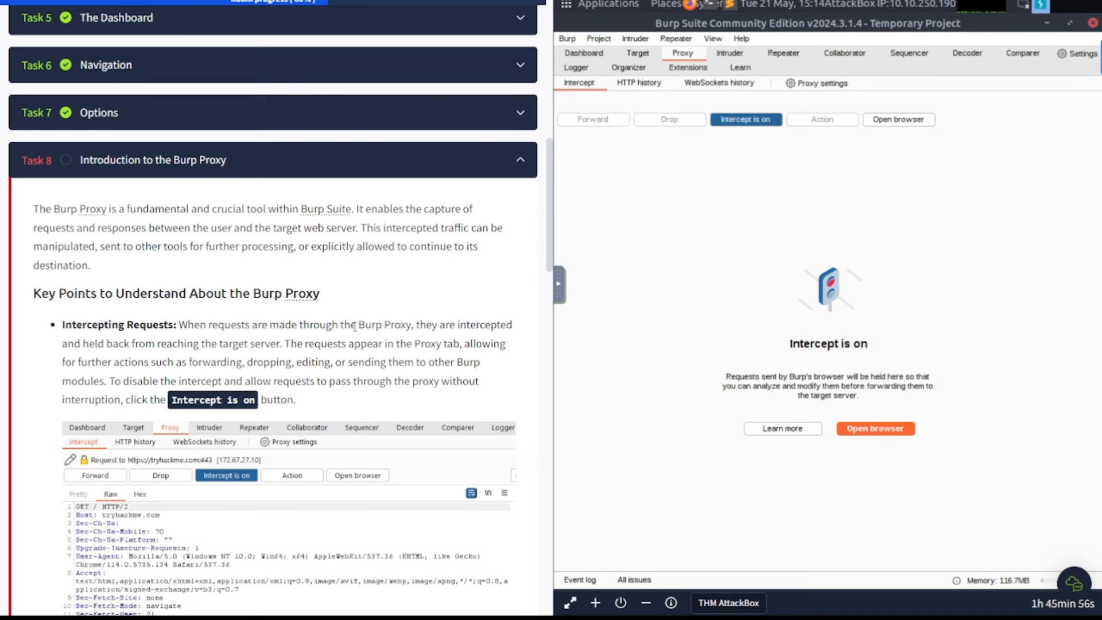
Read the Burp Proxy key points on intercepting requests and turn interception off.
{"action": "scroll", "coordinate": [355, 326], "scroll_direction": "down", "scroll_amount": 3}
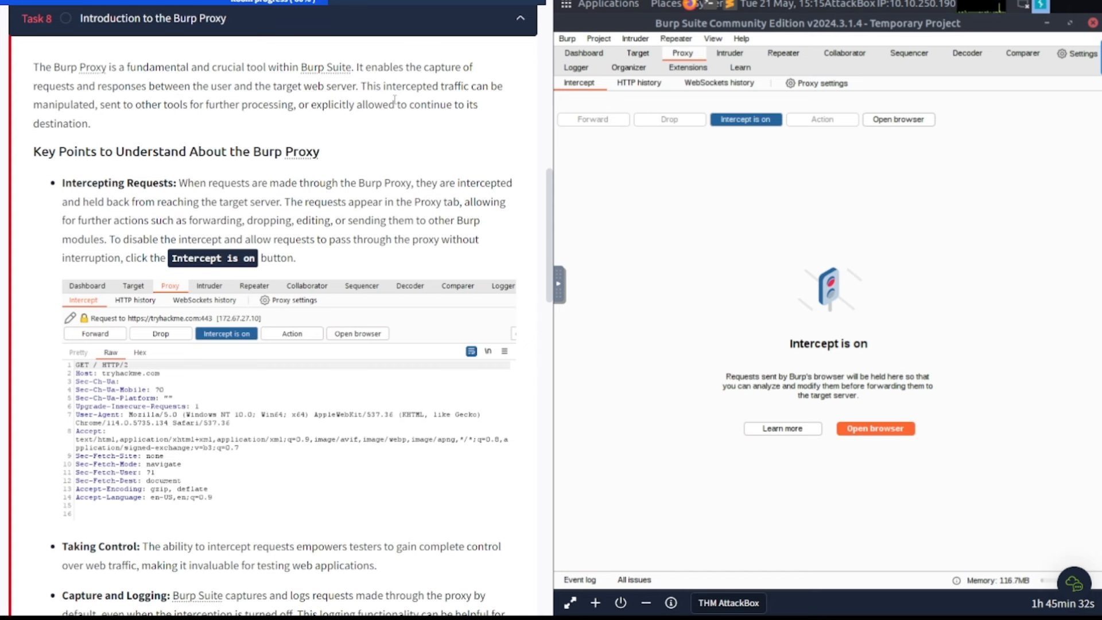
{"action": "left_click", "coordinate": [748, 125]}
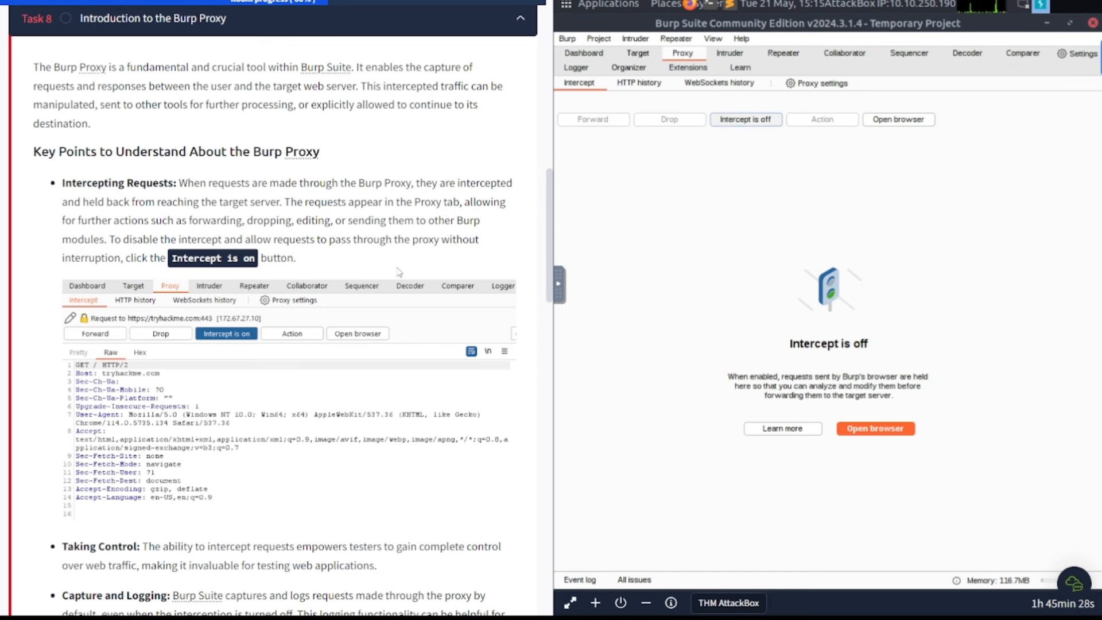
{"action": "scroll", "coordinate": [399, 272], "scroll_direction": "down", "scroll_amount": 3}
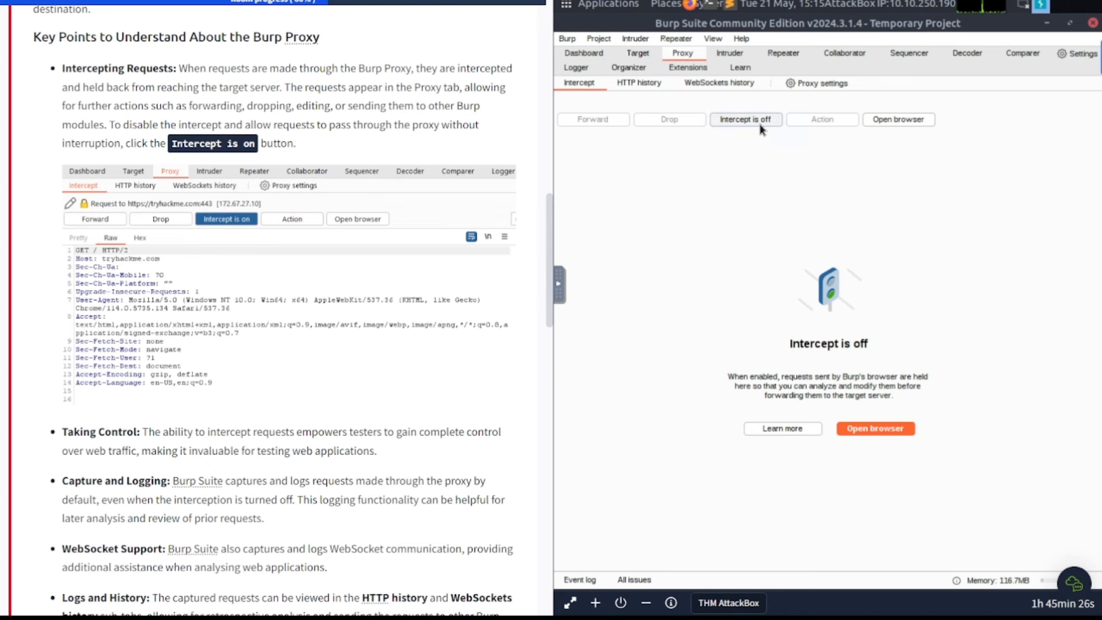
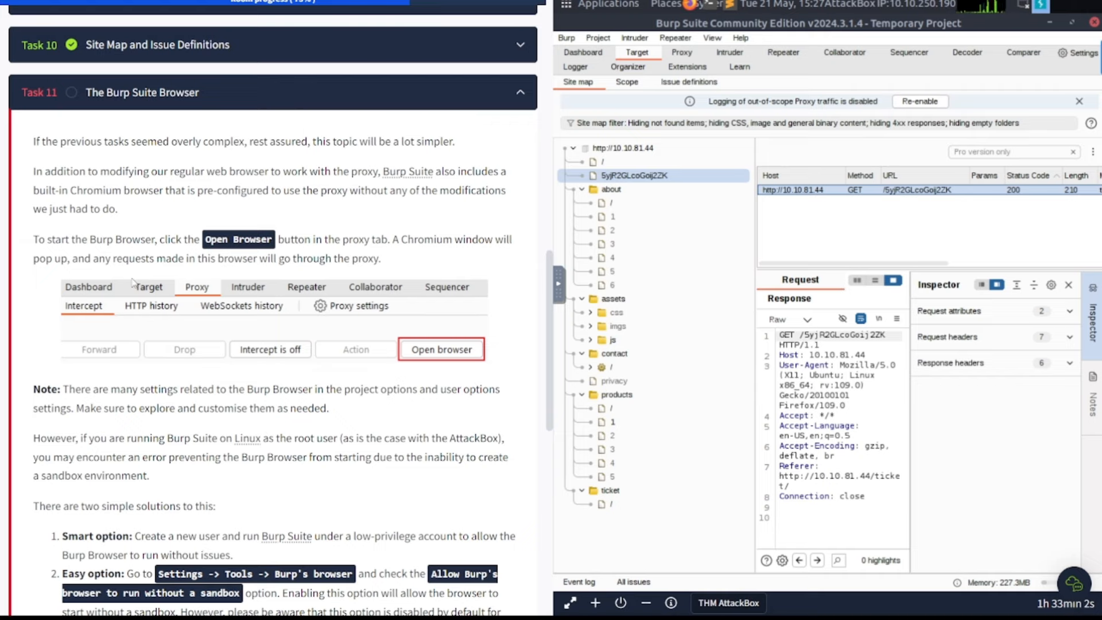
Read the Task 11 instructions and try to launch Burp's built-in browser from the Proxy module.
{"action": "scroll", "coordinate": [133, 282], "scroll_direction": "down", "scroll_amount": 1}
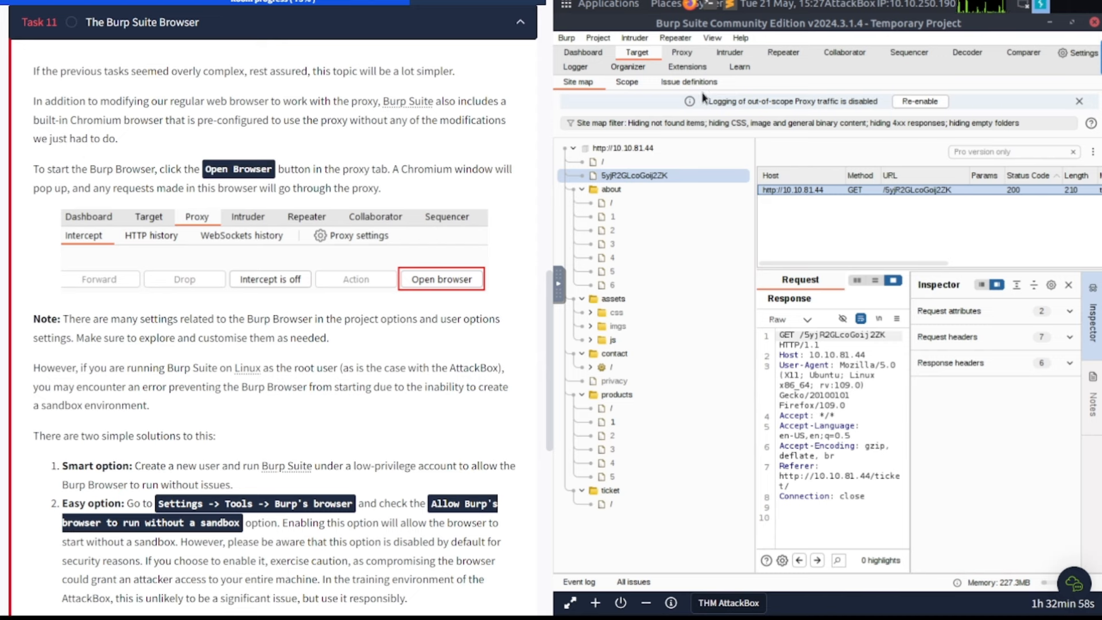
{"action": "left_click", "coordinate": [682, 53]}
{"action": "left_click", "coordinate": [900, 139]}
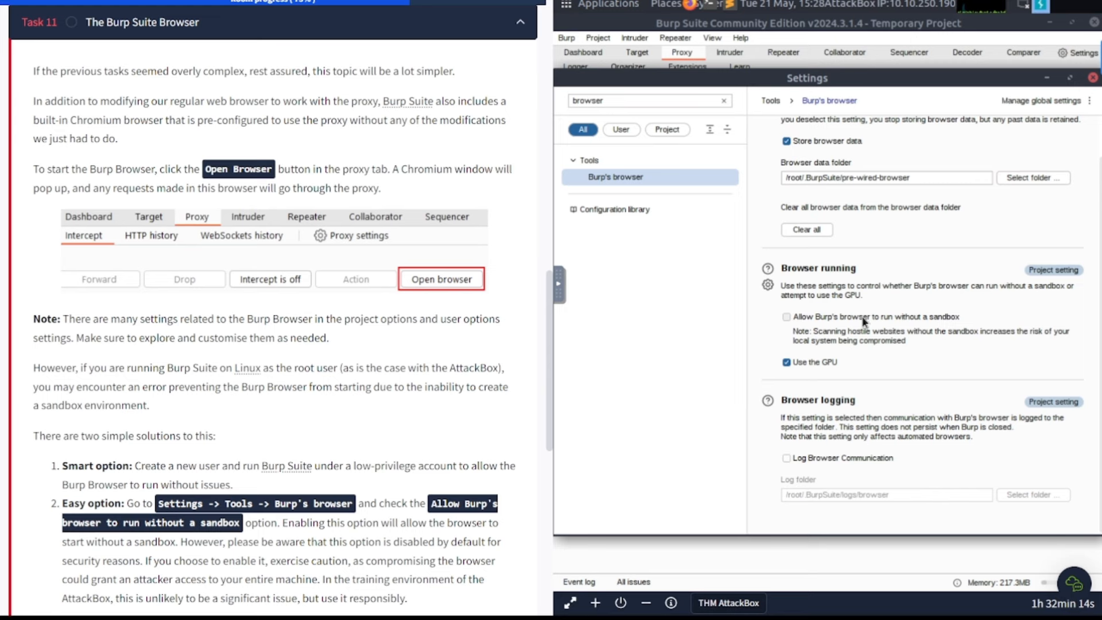
Allow Burp's browser to run without a sandbox, close the settings, and launch the built-in browser.
{"action": "left_click", "coordinate": [864, 321]}
{"action": "left_click", "coordinate": [1094, 79]}
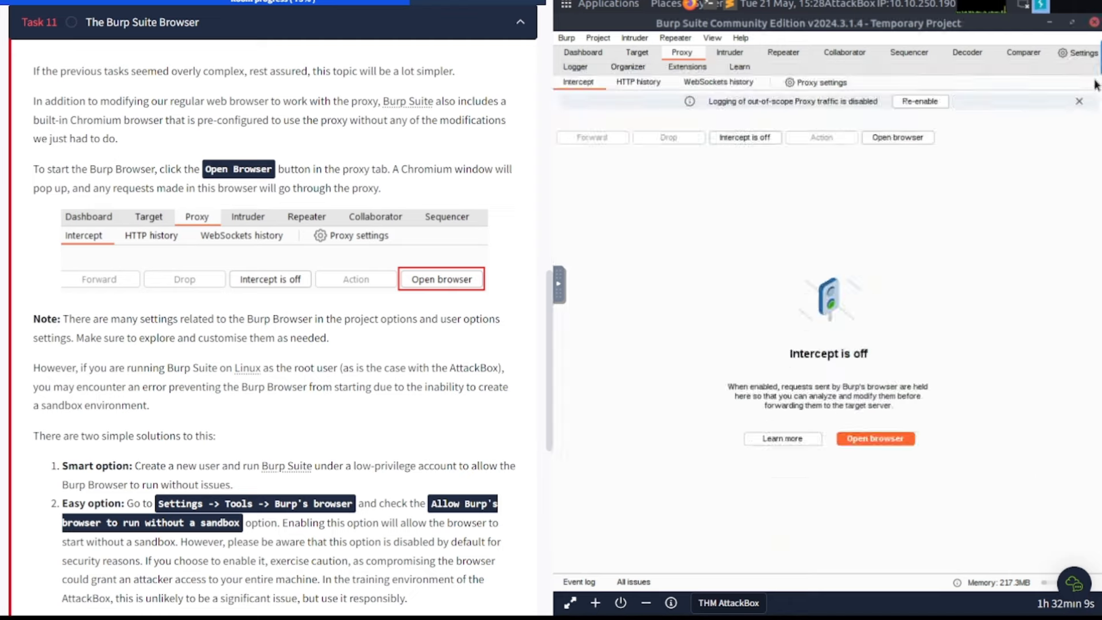
{"action": "left_click", "coordinate": [909, 138]}
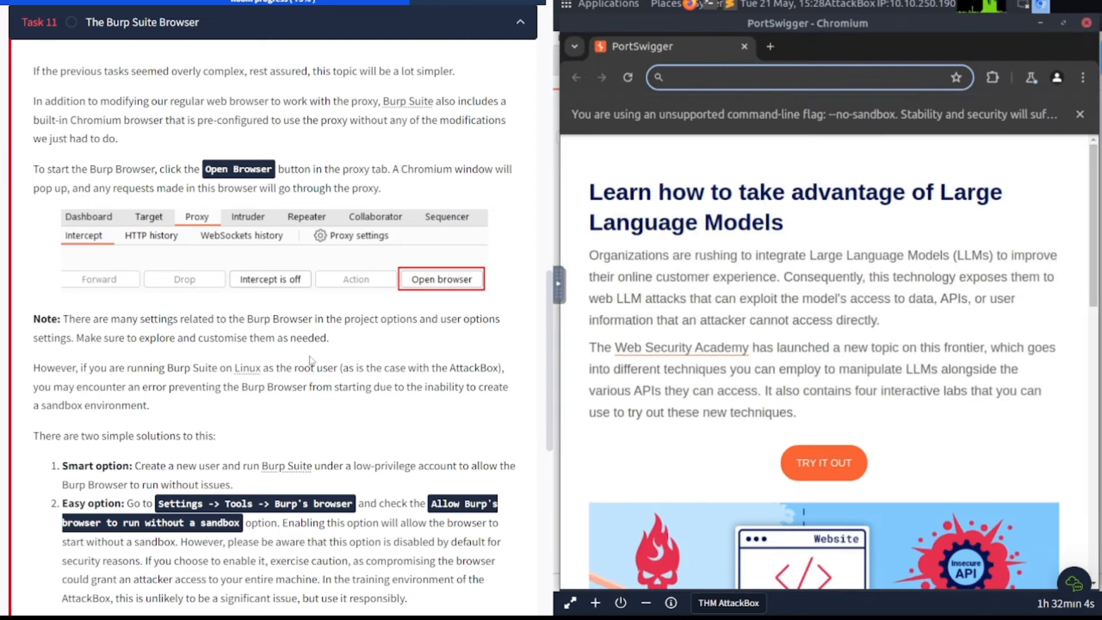
Read the rest of the Burp Suite Browser task, including both sandbox solutions, down to its completion question.
{"action": "scroll", "coordinate": [310, 360], "scroll_direction": "down", "scroll_amount": 2}
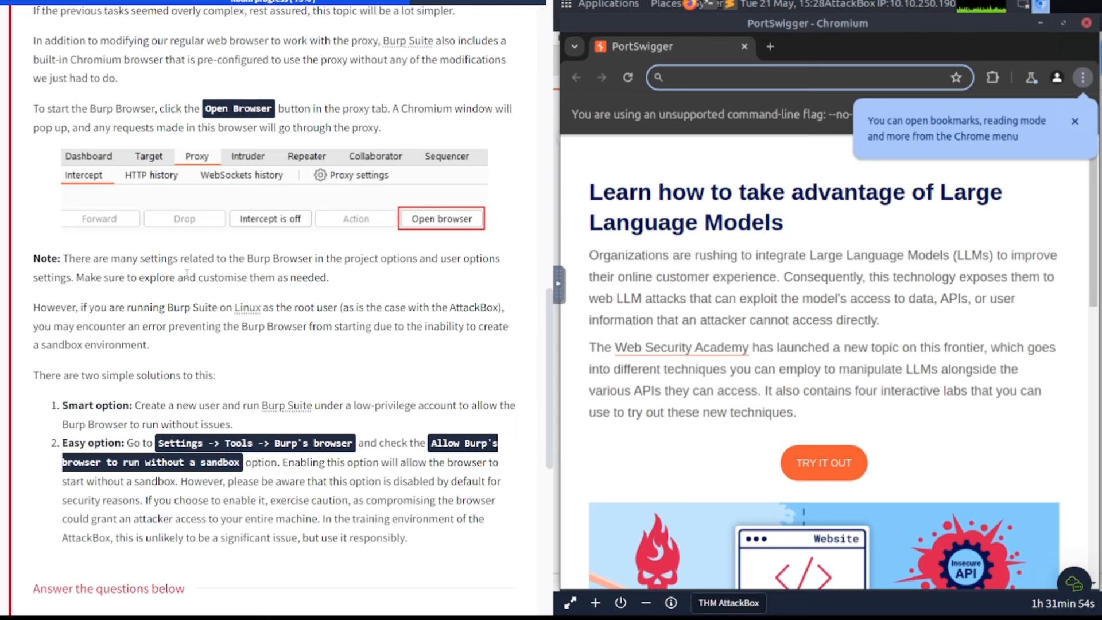
{"action": "scroll", "coordinate": [245, 299], "scroll_direction": "down", "scroll_amount": 1}
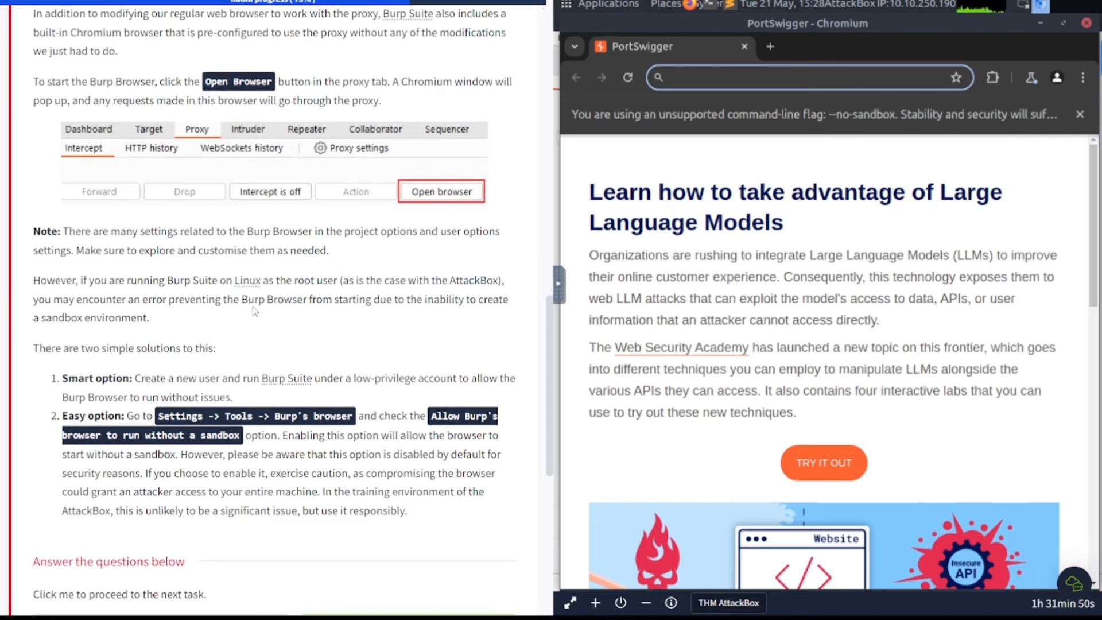
{"action": "scroll", "coordinate": [254, 311], "scroll_direction": "down", "scroll_amount": 3}
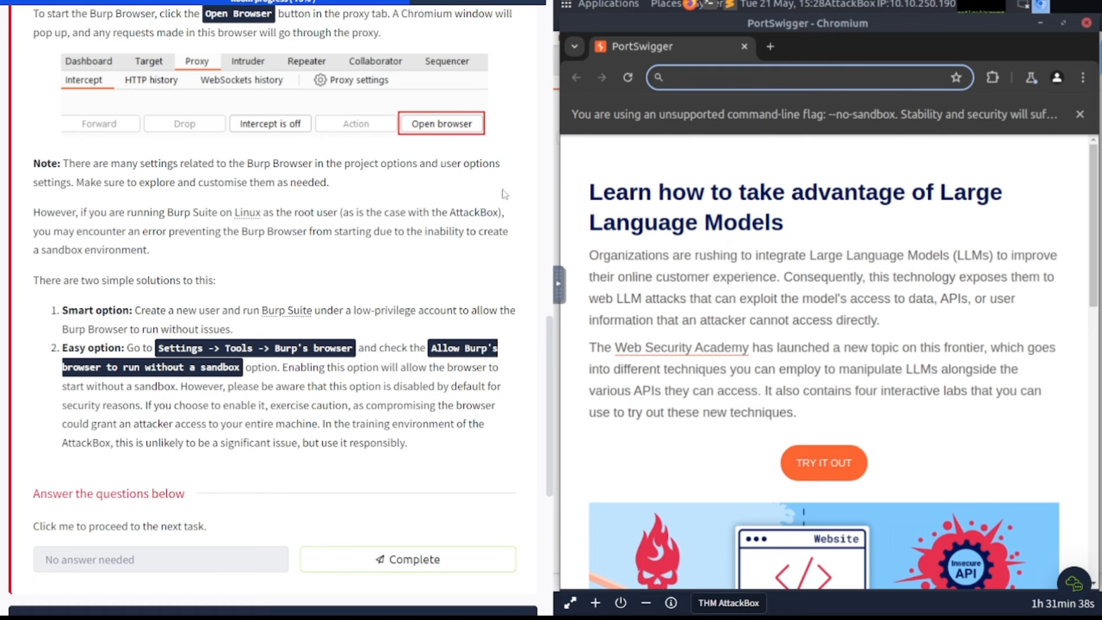
{"action": "scroll", "coordinate": [352, 231], "scroll_direction": "down", "scroll_amount": 1}
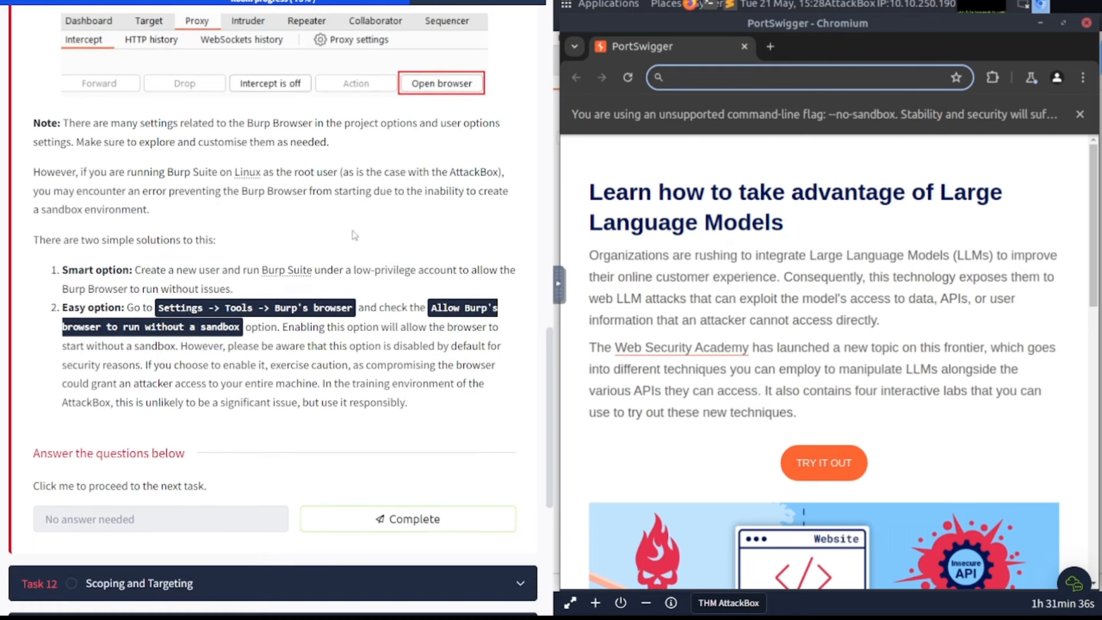
Mark Task 11 on the Burp Suite Browser as complete and close Burp's built-in browser.
{"action": "scroll", "coordinate": [354, 235], "scroll_direction": "down", "scroll_amount": 1}
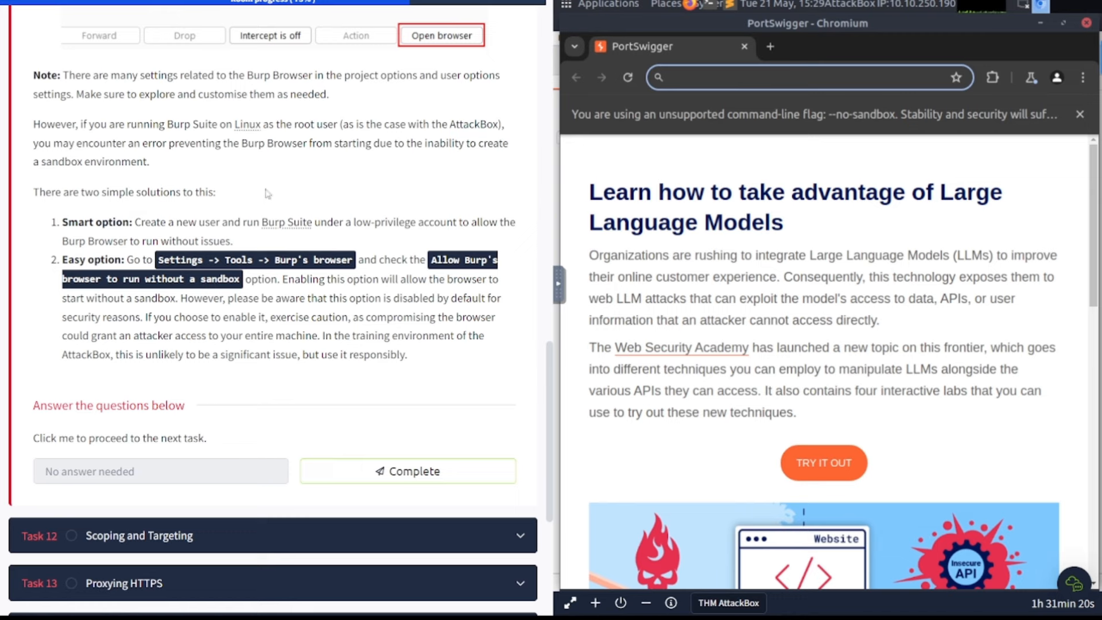
{"action": "left_click", "coordinate": [335, 472]}
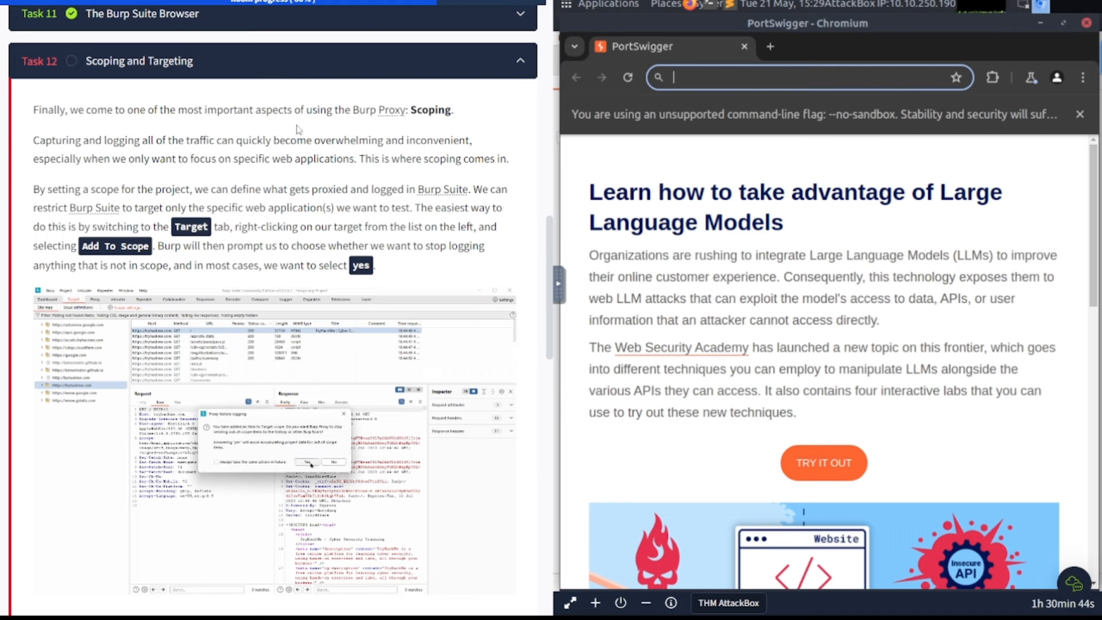
{"action": "left_click", "coordinate": [1087, 23]}
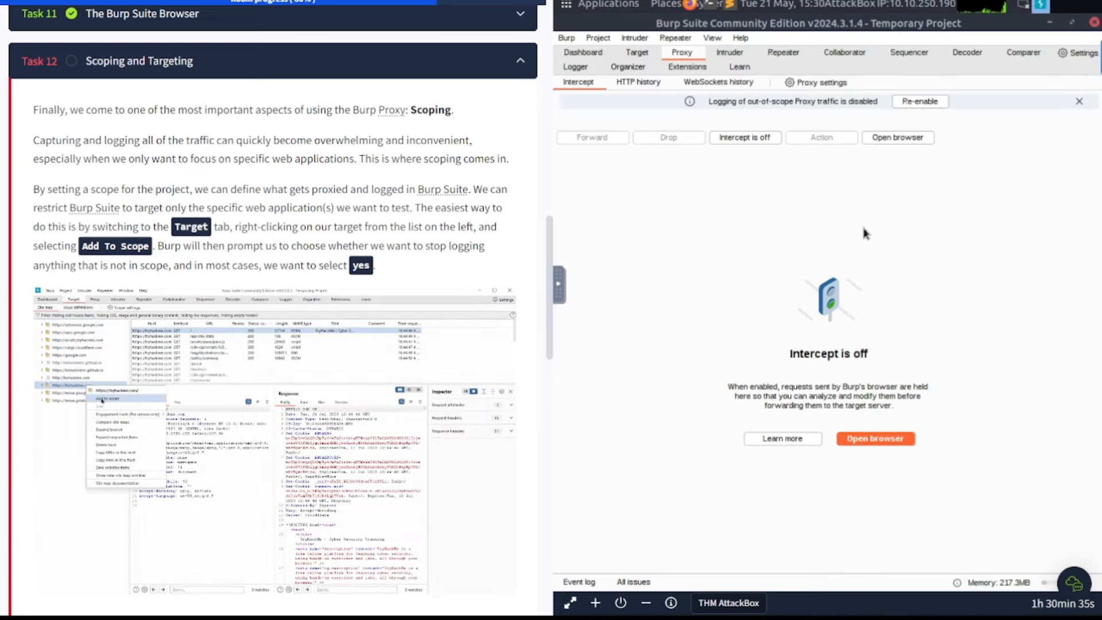
{"action": "left_click", "coordinate": [634, 55]}
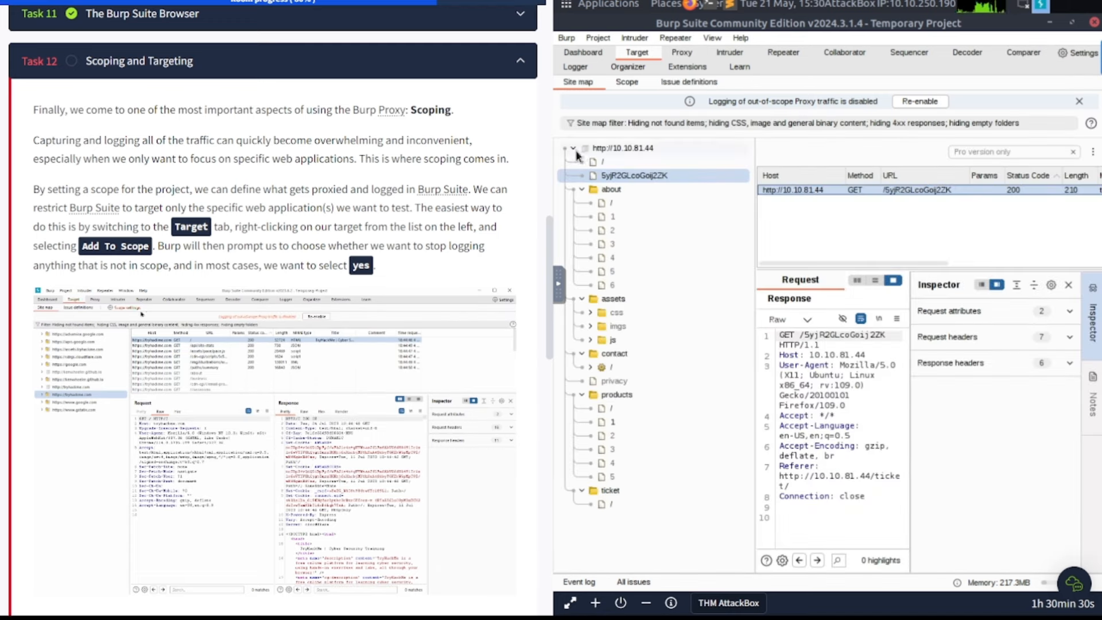
{"action": "left_click", "coordinate": [573, 149]}
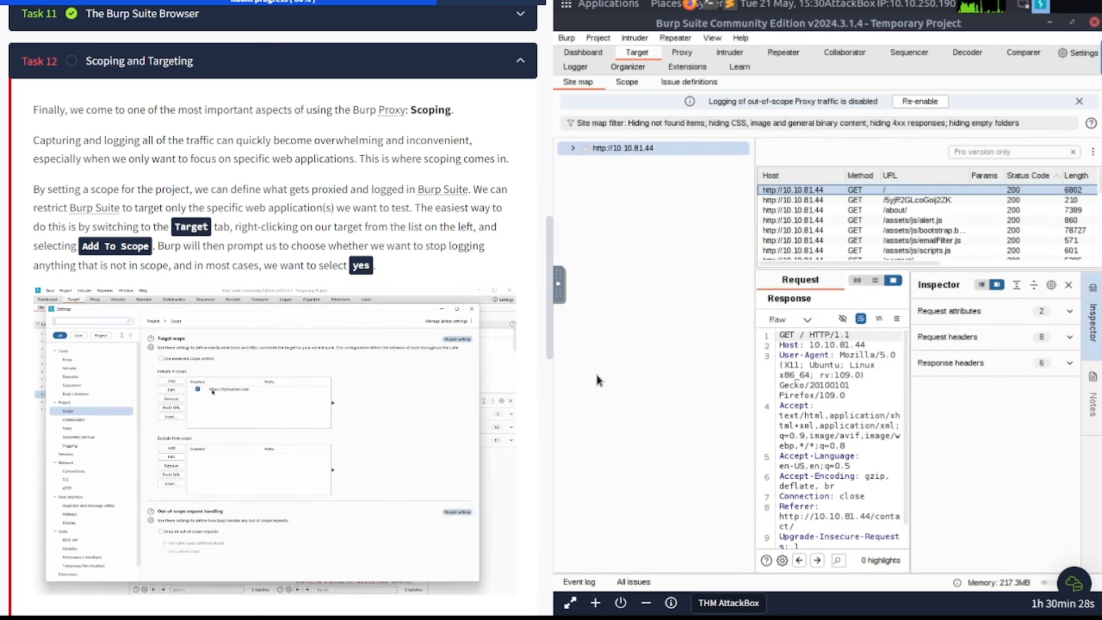
{"action": "right_click", "coordinate": [618, 145]}
{"action": "left_click", "coordinate": [686, 176]}
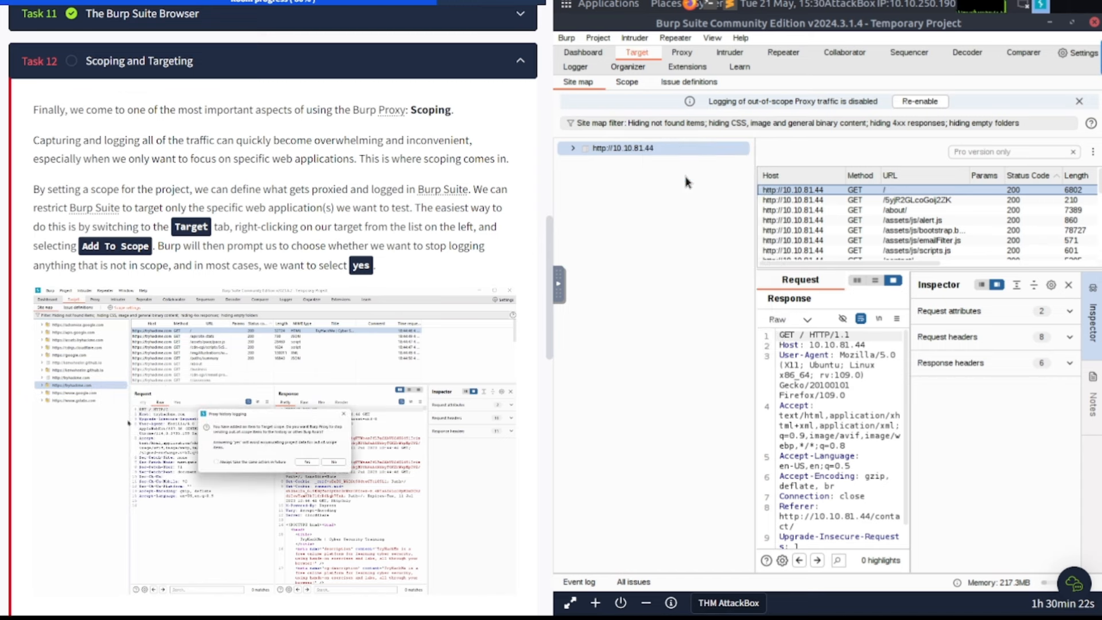
{"action": "right_click", "coordinate": [630, 152]}
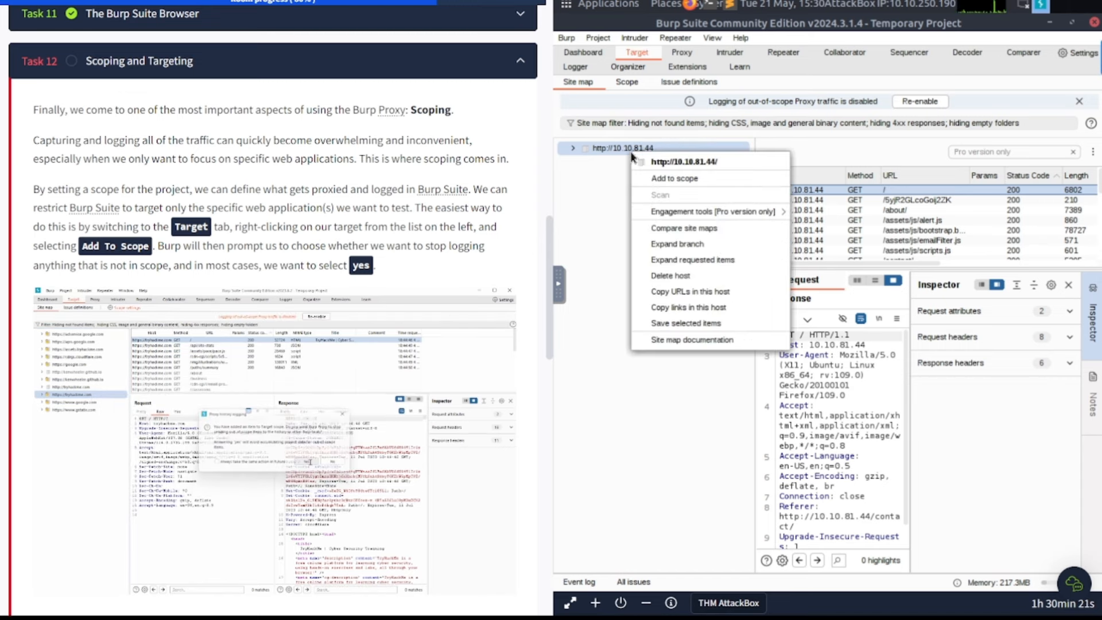
{"action": "left_click", "coordinate": [666, 180]}
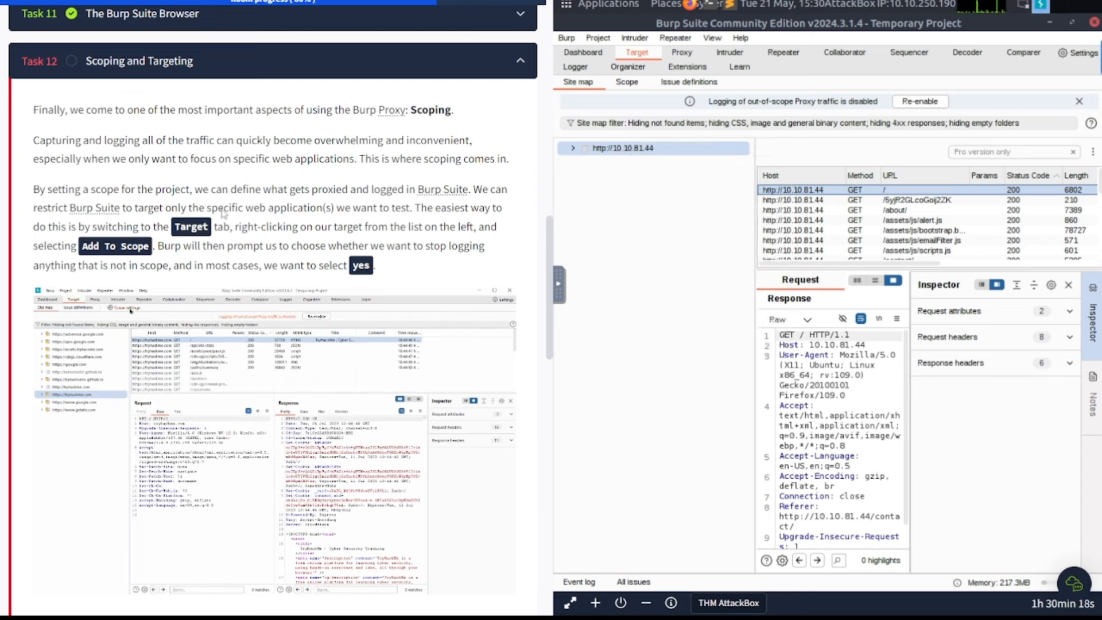
Check the Target scope settings, widening the include and exclude lists and viewing the dialogs for adding prefixes.
{"action": "scroll", "coordinate": [222, 209], "scroll_direction": "down", "scroll_amount": 1}
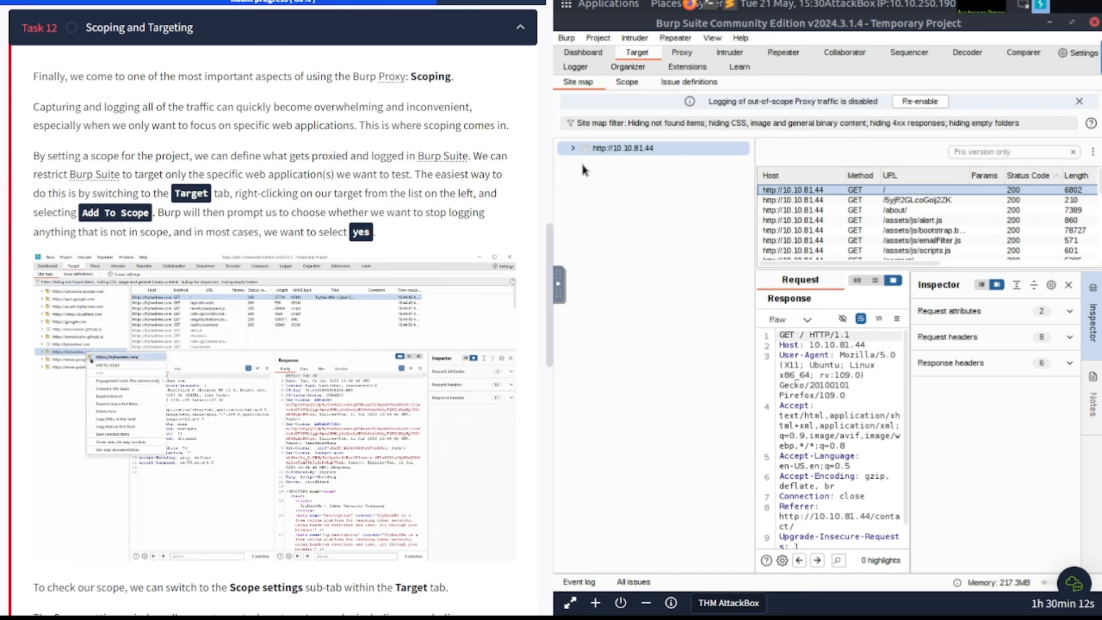
{"action": "left_click", "coordinate": [627, 82]}
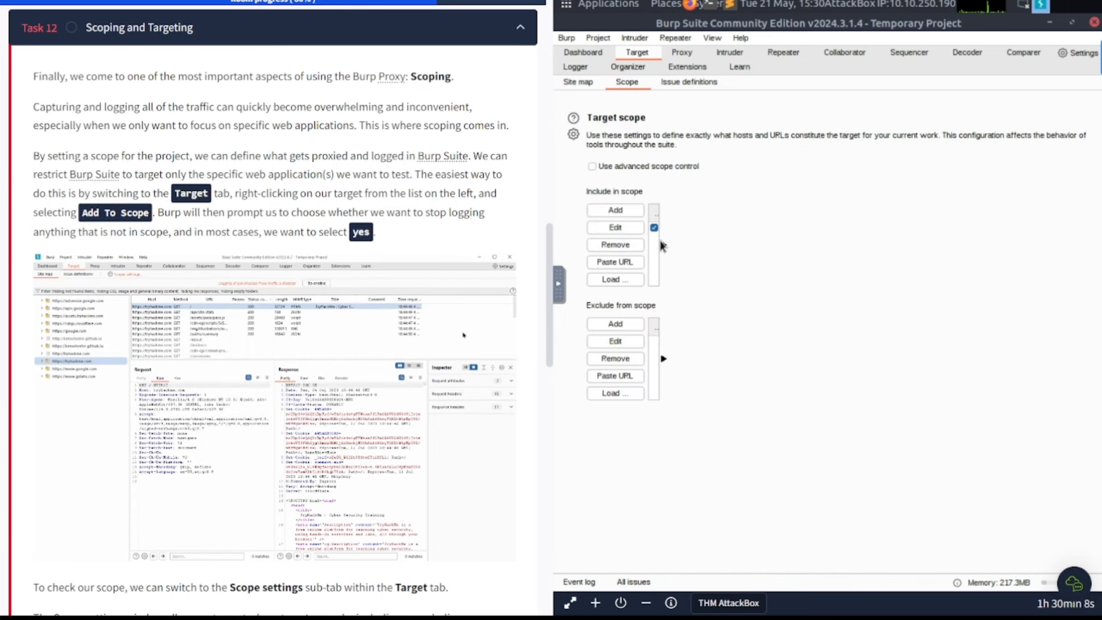
{"action": "left_click_drag", "start_coordinate": [656, 240], "coordinate": [841, 238]}
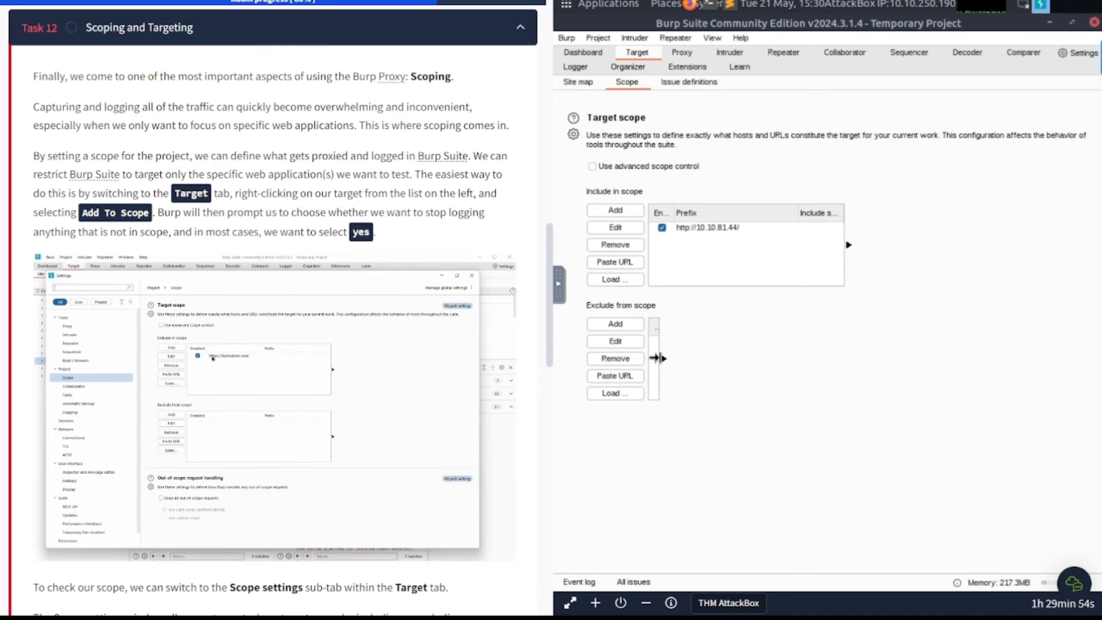
{"action": "left_click_drag", "start_coordinate": [828, 358], "coordinate": [884, 359]}
{"action": "left_click", "coordinate": [616, 211]}
{"action": "left_click", "coordinate": [1012, 246]}
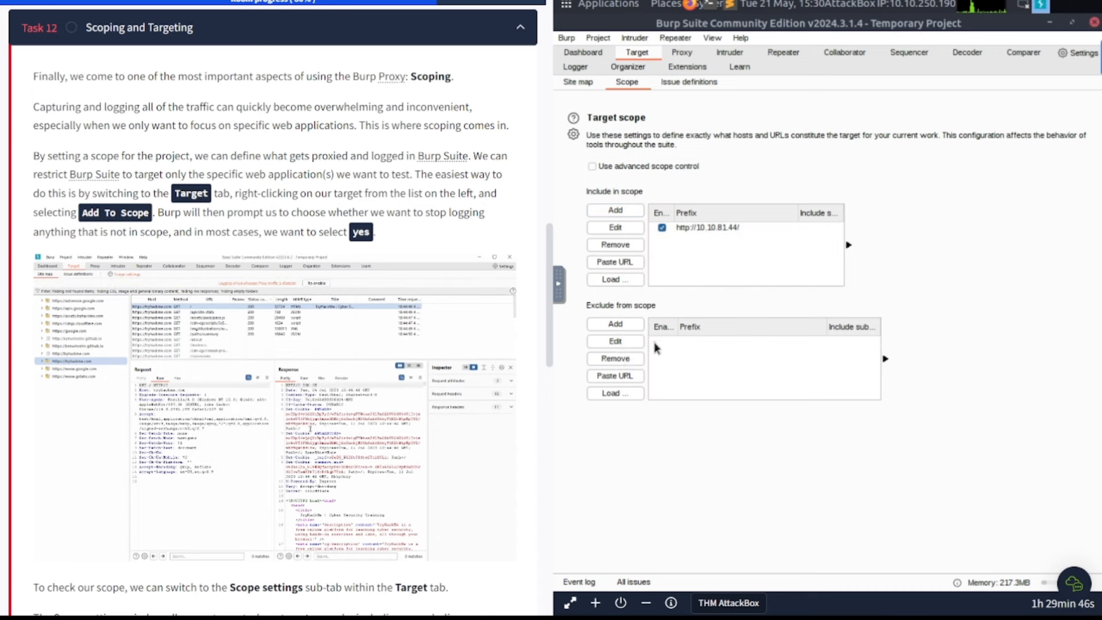
{"action": "left_click", "coordinate": [616, 325]}
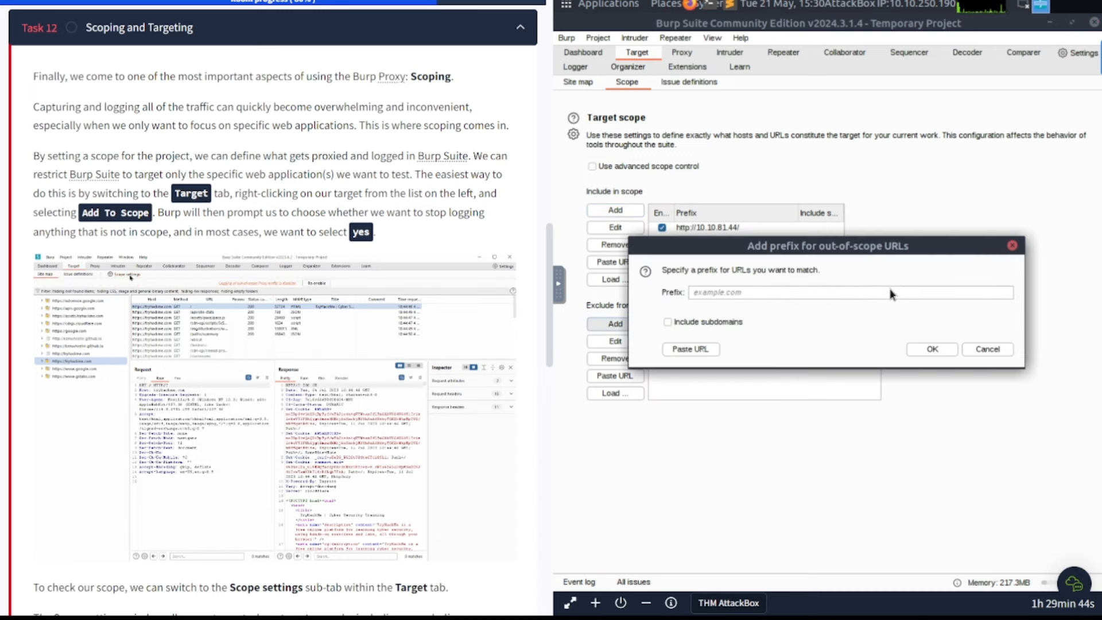
{"action": "left_click", "coordinate": [1013, 247]}
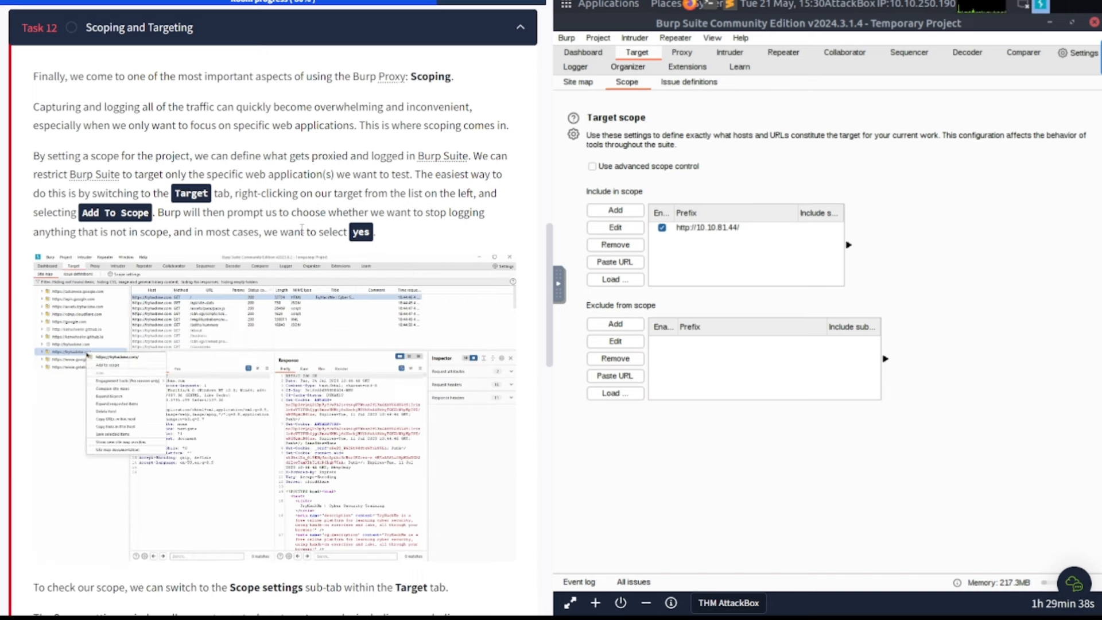
Read the Task 12 instructions on limiting interception to in-scope traffic and open Burp's proxy settings.
{"action": "scroll", "coordinate": [274, 310], "scroll_direction": "down", "scroll_amount": 3}
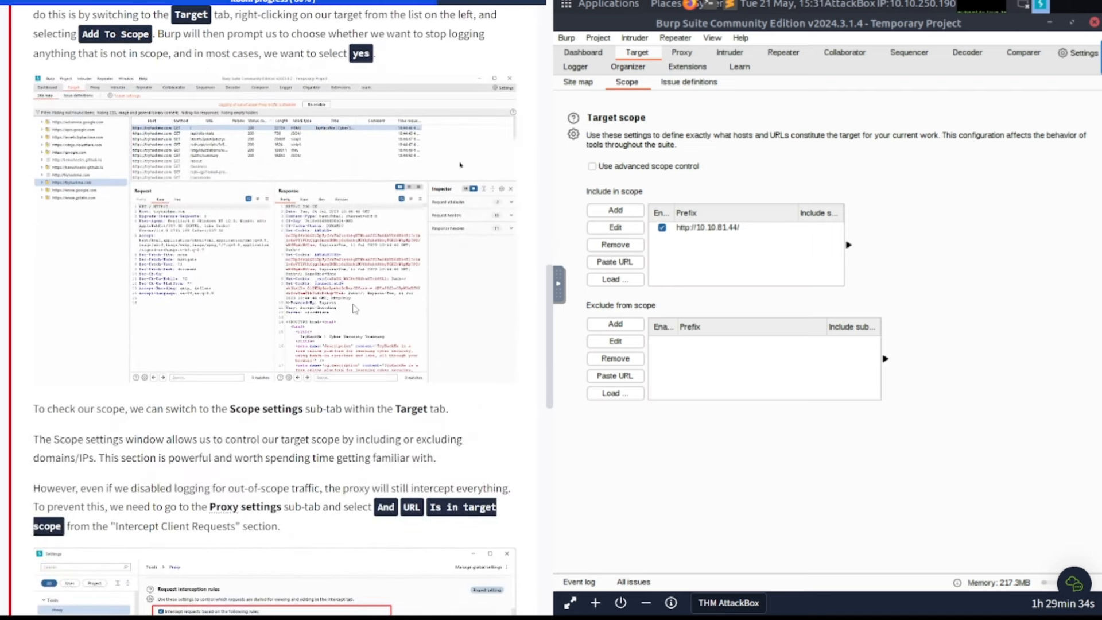
{"action": "scroll", "coordinate": [352, 308], "scroll_direction": "down", "scroll_amount": 3}
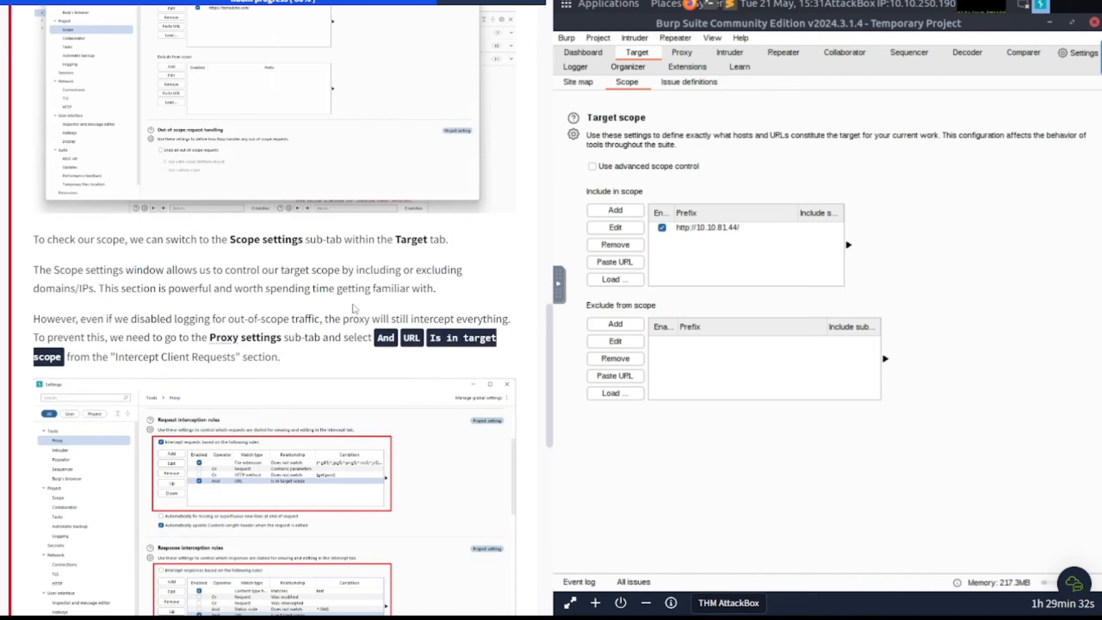
{"action": "scroll", "coordinate": [355, 308], "scroll_direction": "up", "scroll_amount": 2}
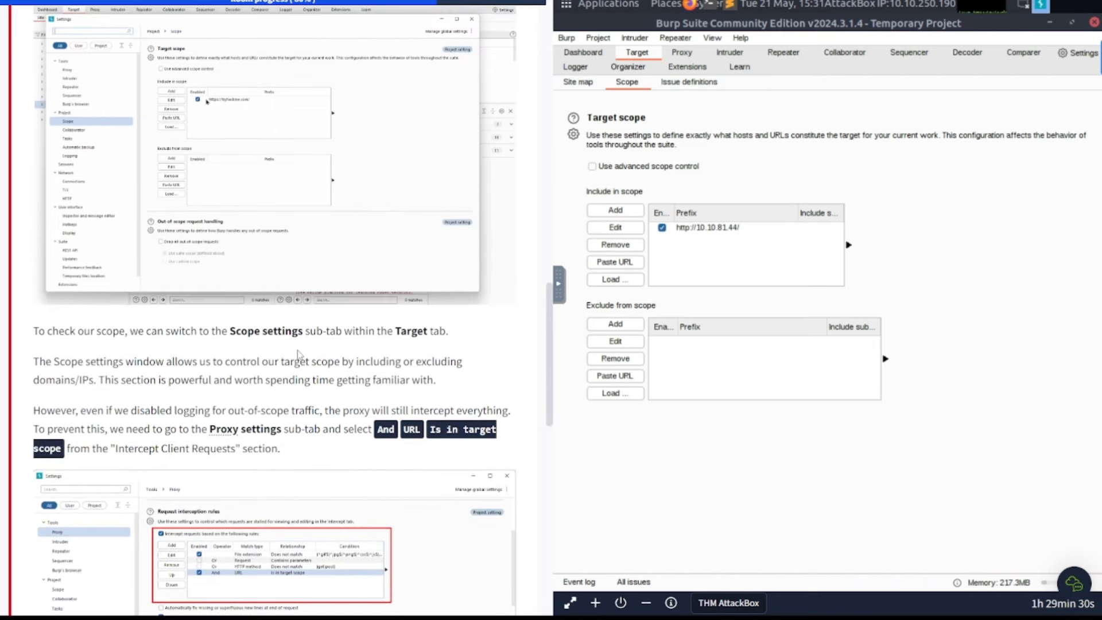
{"action": "scroll", "coordinate": [251, 430], "scroll_direction": "down", "scroll_amount": 2}
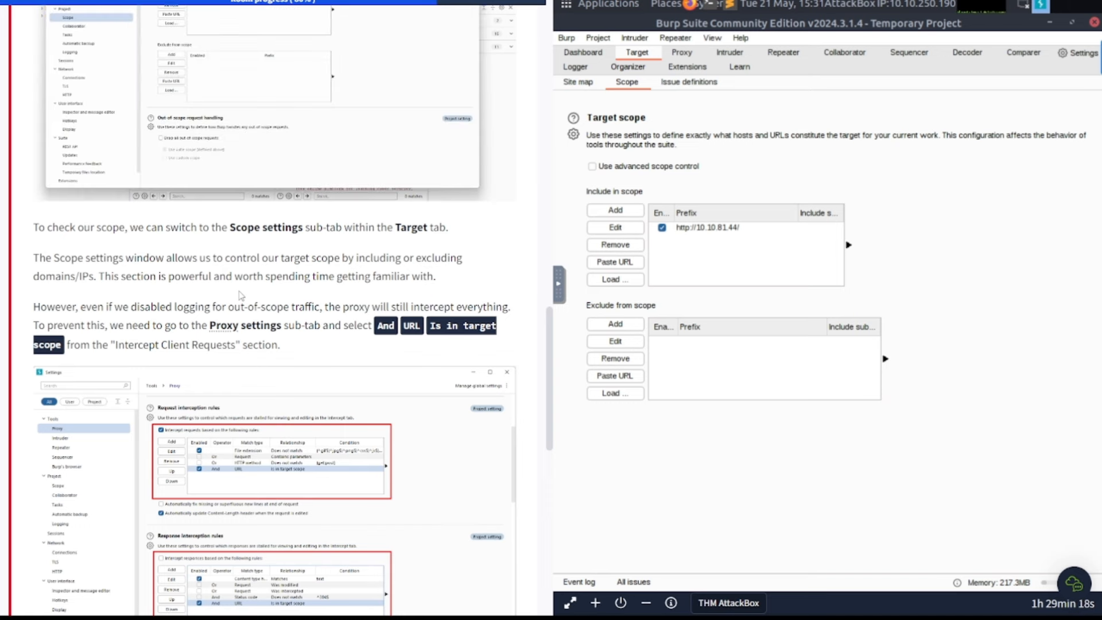
{"action": "scroll", "coordinate": [240, 296], "scroll_direction": "down", "scroll_amount": 2}
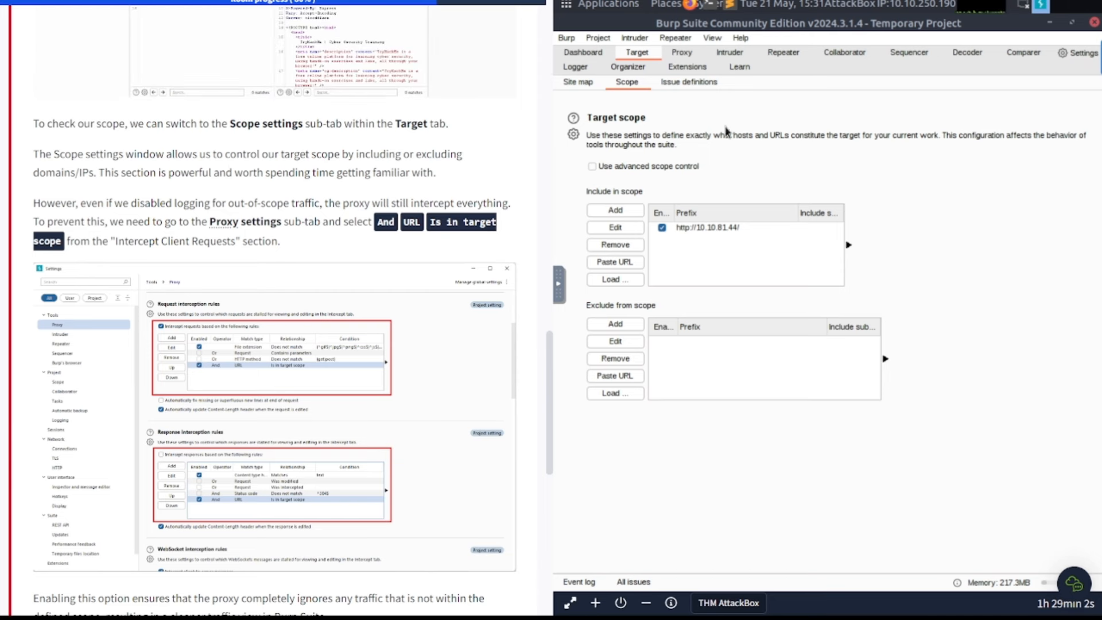
{"action": "left_click", "coordinate": [682, 52]}
{"action": "left_click", "coordinate": [807, 82]}
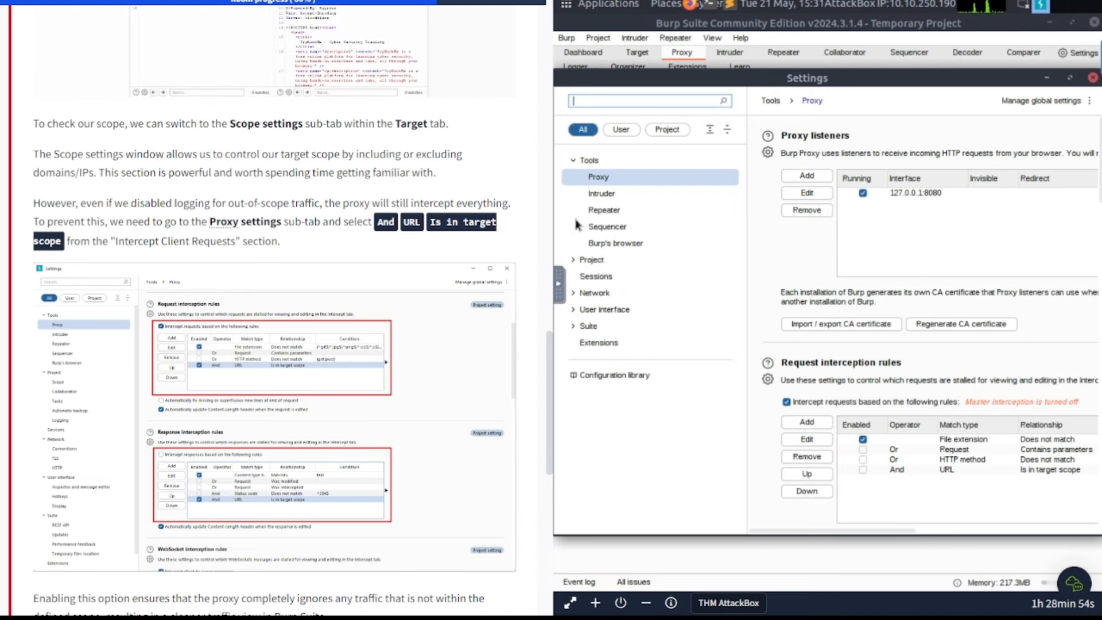
Add a request interception rule with operator And, match type URL and relationship Is in target scope.
{"action": "scroll", "coordinate": [427, 276], "scroll_direction": "up", "scroll_amount": 4}
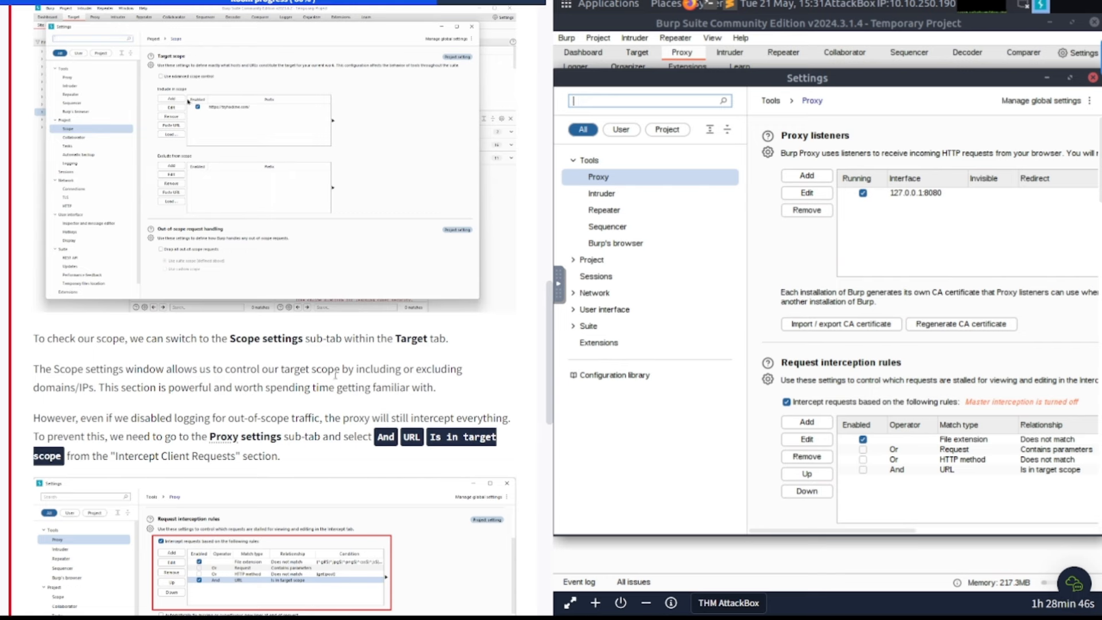
{"action": "scroll", "coordinate": [337, 378], "scroll_direction": "down", "scroll_amount": 2}
{"action": "scroll", "coordinate": [336, 378], "scroll_direction": "down", "scroll_amount": 2}
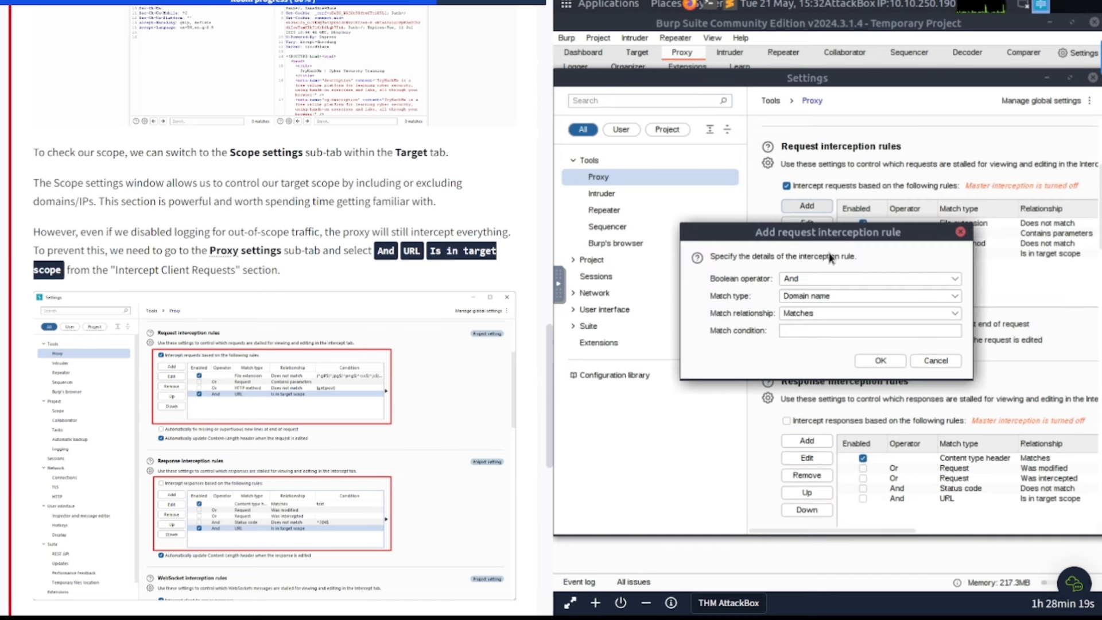
{"action": "left_click", "coordinate": [850, 299]}
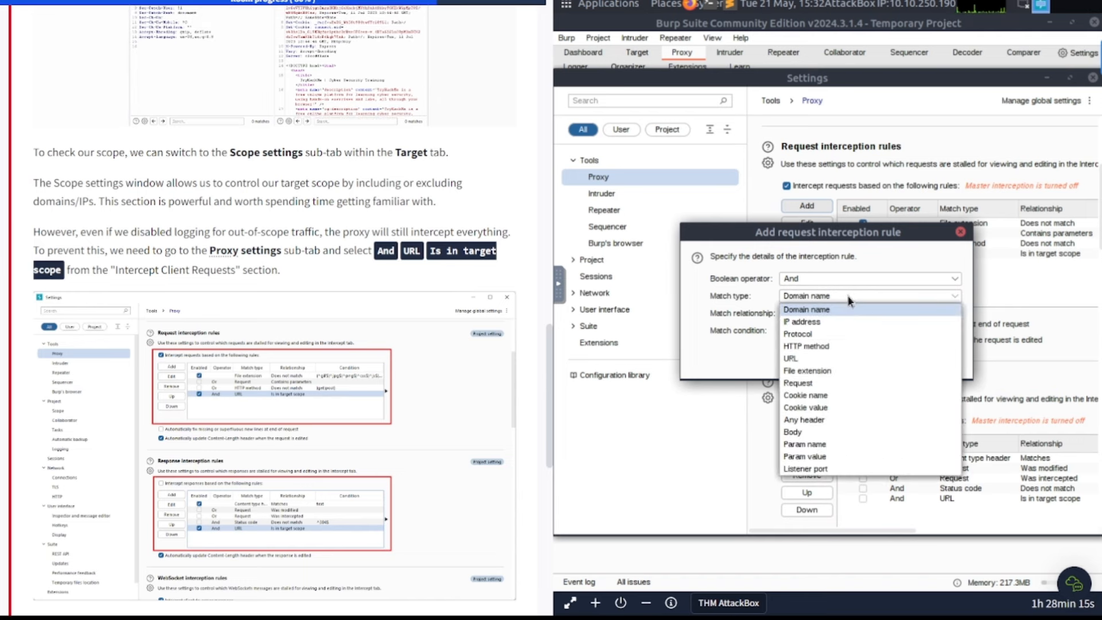
{"action": "left_click", "coordinate": [824, 359]}
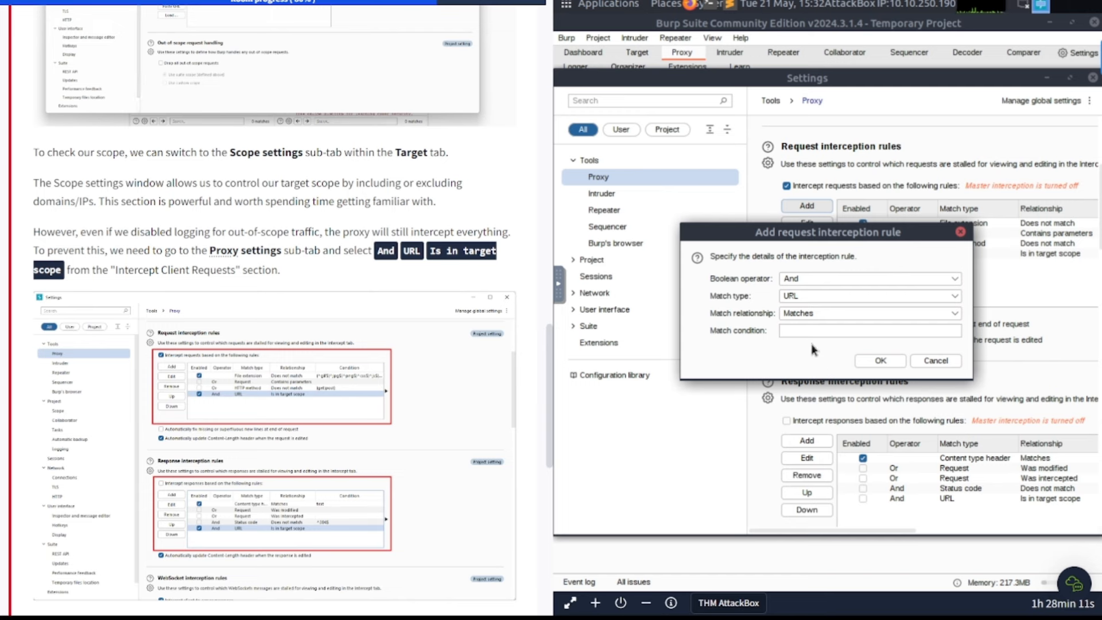
{"action": "left_click", "coordinate": [819, 312]}
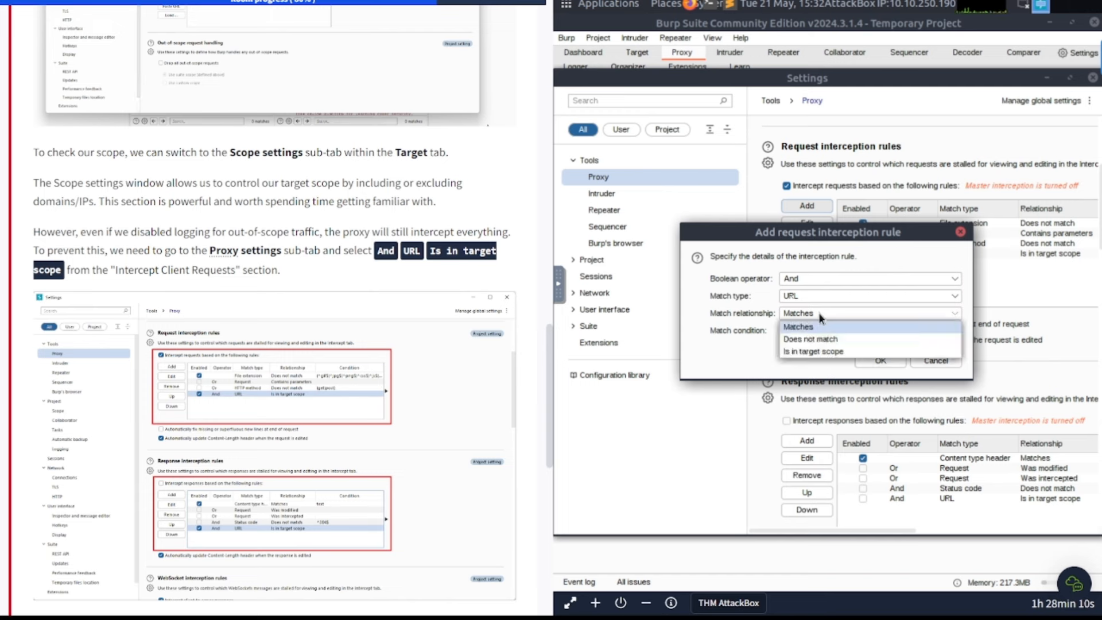
{"action": "left_click", "coordinate": [842, 352]}
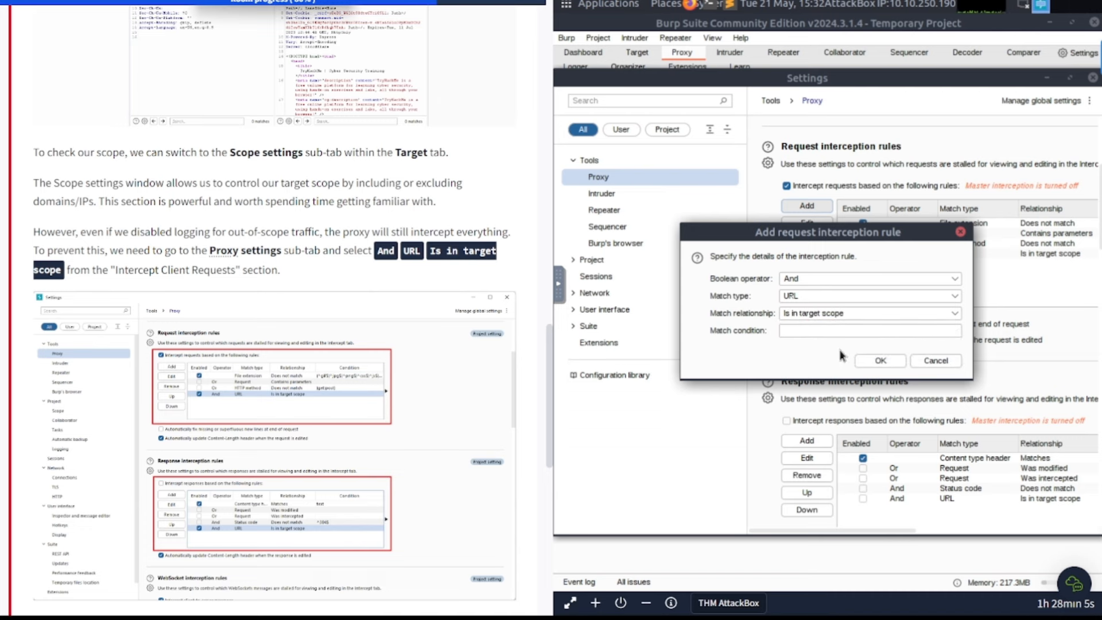
{"action": "left_click", "coordinate": [880, 360]}
Review the response and other proxy rules, and read Task 12's closing question about adding the target URL to scope.
{"action": "scroll", "coordinate": [930, 373], "scroll_direction": "down", "scroll_amount": 5}
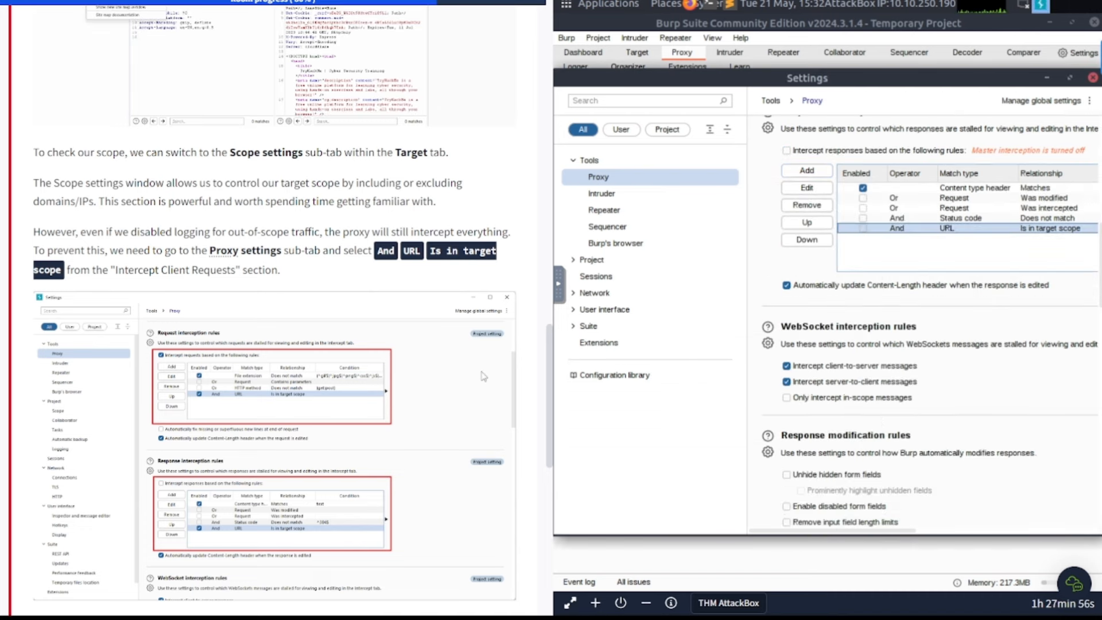
{"action": "scroll", "coordinate": [387, 354], "scroll_direction": "down", "scroll_amount": 7}
{"action": "scroll", "coordinate": [931, 345], "scroll_direction": "up", "scroll_amount": 5}
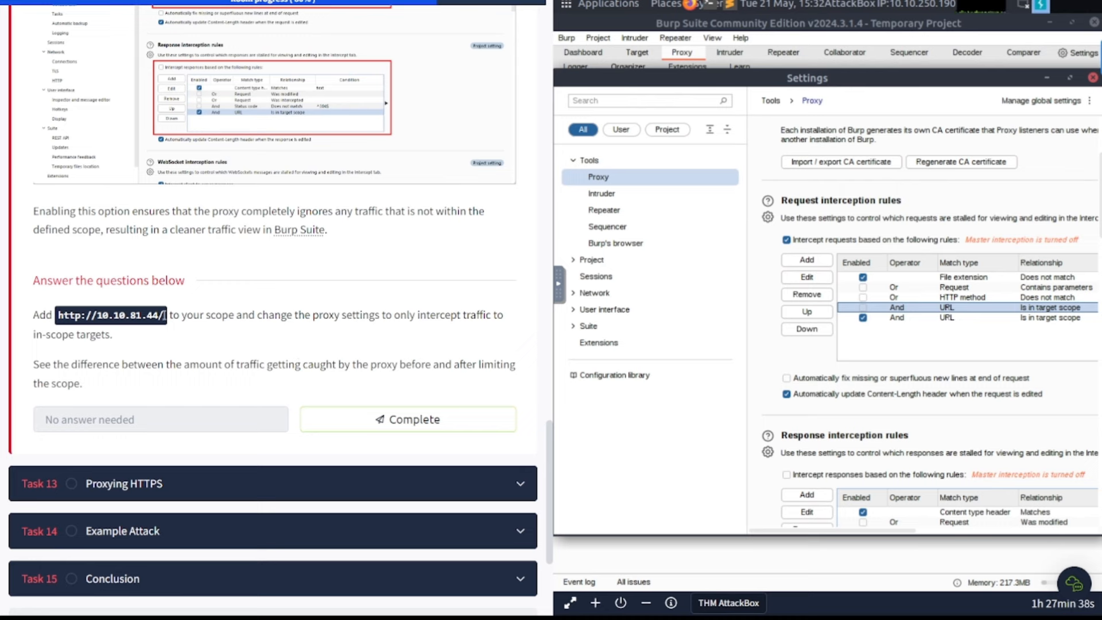
{"action": "left_click_drag", "start_coordinate": [165, 315], "coordinate": [51, 325]}
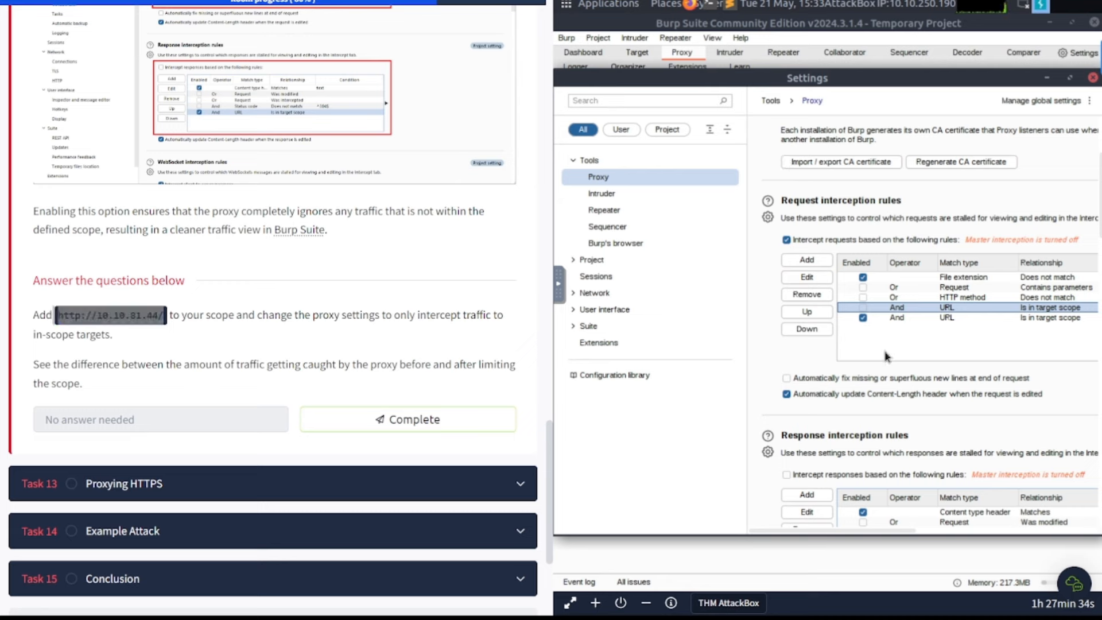
{"action": "left_click", "coordinate": [118, 380]}
Compare the two in-scope URL request rules, inspect the disabled one's details without changing it, and close the settings.
{"action": "left_click", "coordinate": [956, 318]}
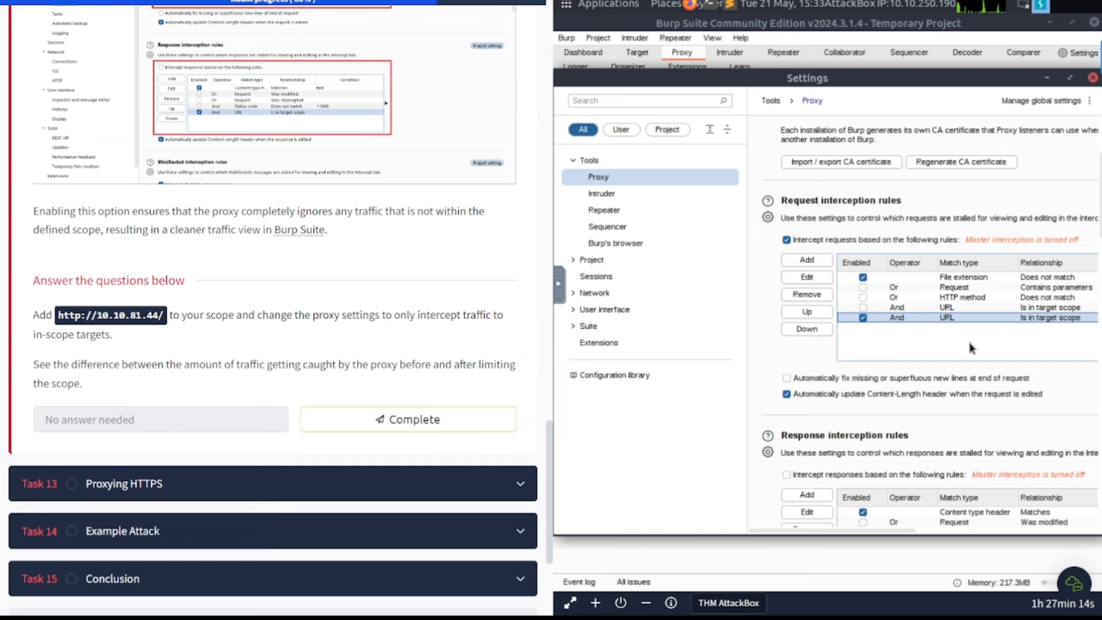
{"action": "left_click", "coordinate": [956, 310]}
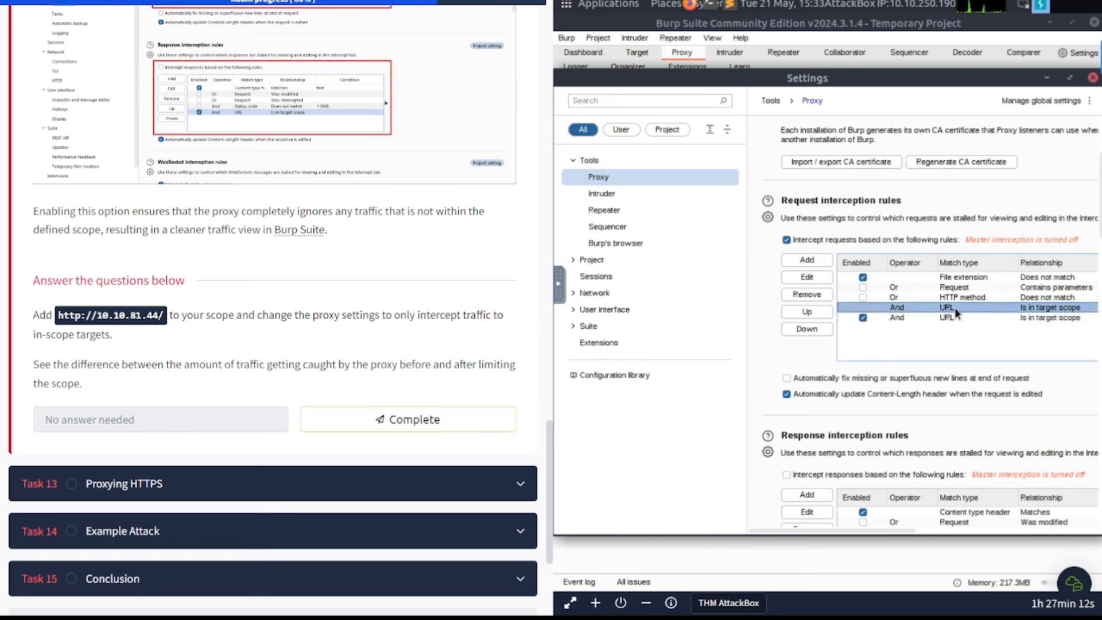
{"action": "left_click", "coordinate": [821, 282]}
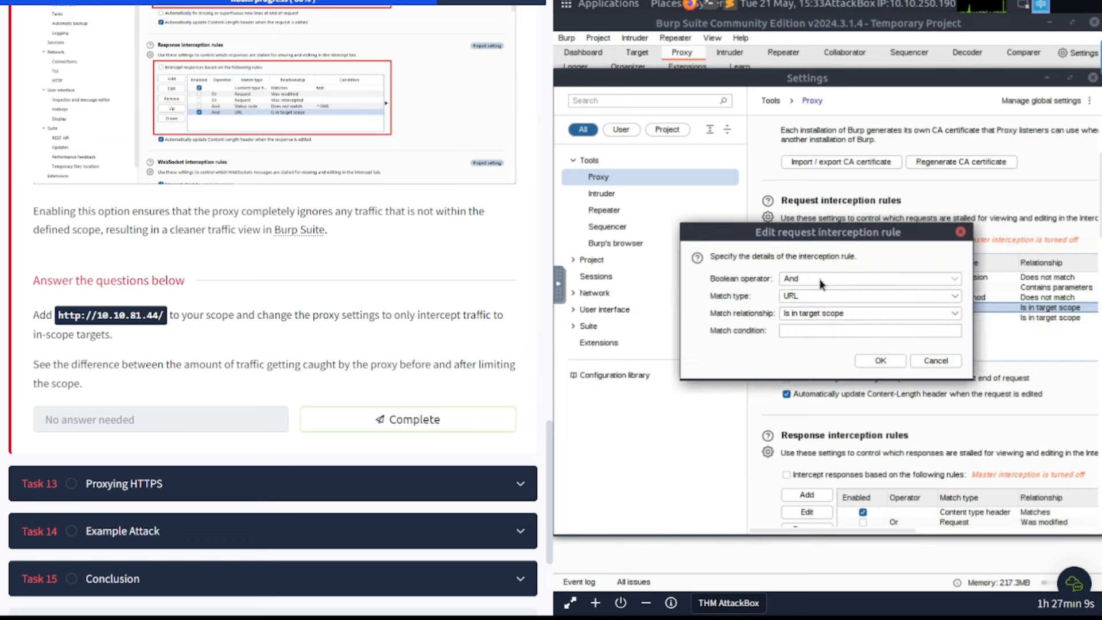
{"action": "left_click", "coordinate": [936, 361]}
{"action": "left_click", "coordinate": [1092, 77]}
Mark Task 12 as complete, then open Task 13 on Proxying HTTPS and read its introduction.
{"action": "left_click", "coordinate": [583, 52]}
{"action": "scroll", "coordinate": [345, 287], "scroll_direction": "down", "scroll_amount": 3}
{"action": "left_click", "coordinate": [408, 247]}
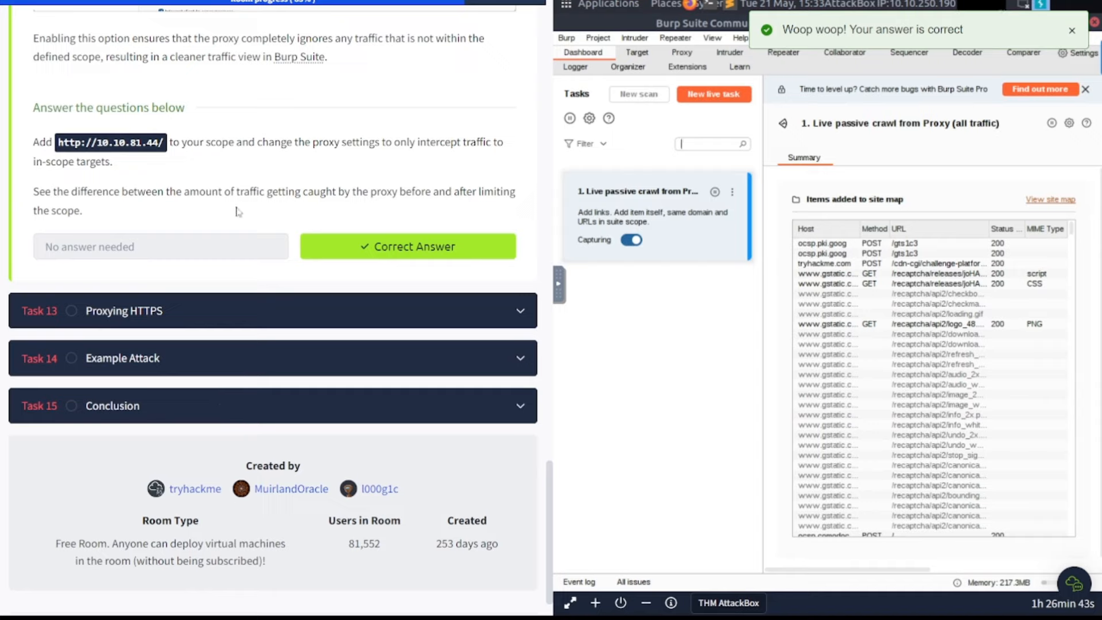
{"action": "left_click", "coordinate": [167, 319]}
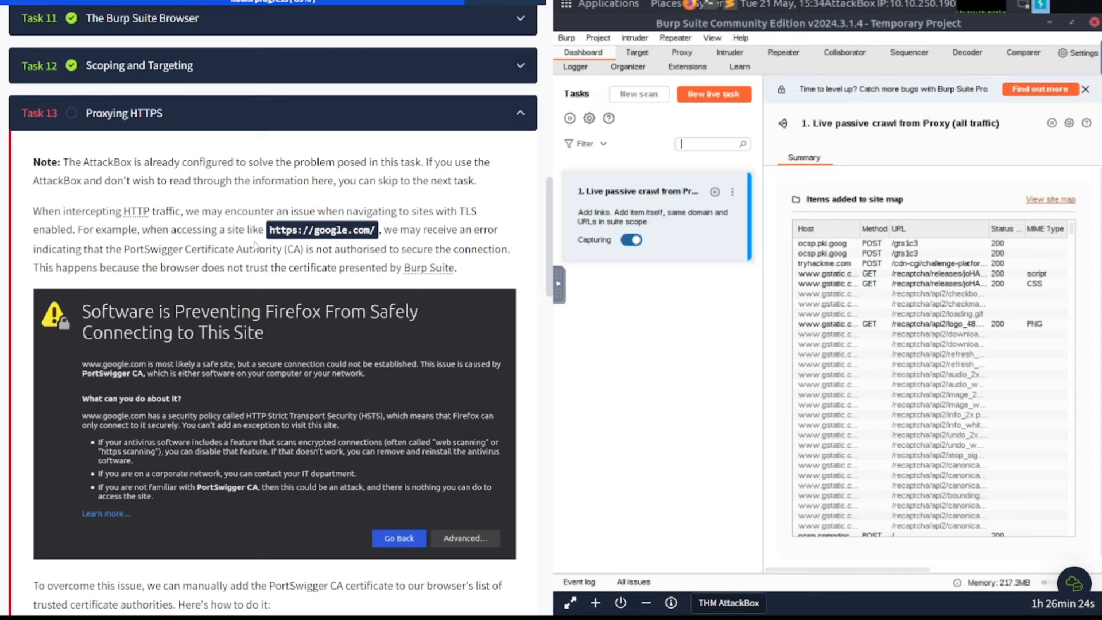
{"action": "scroll", "coordinate": [255, 242], "scroll_direction": "down", "scroll_amount": 1}
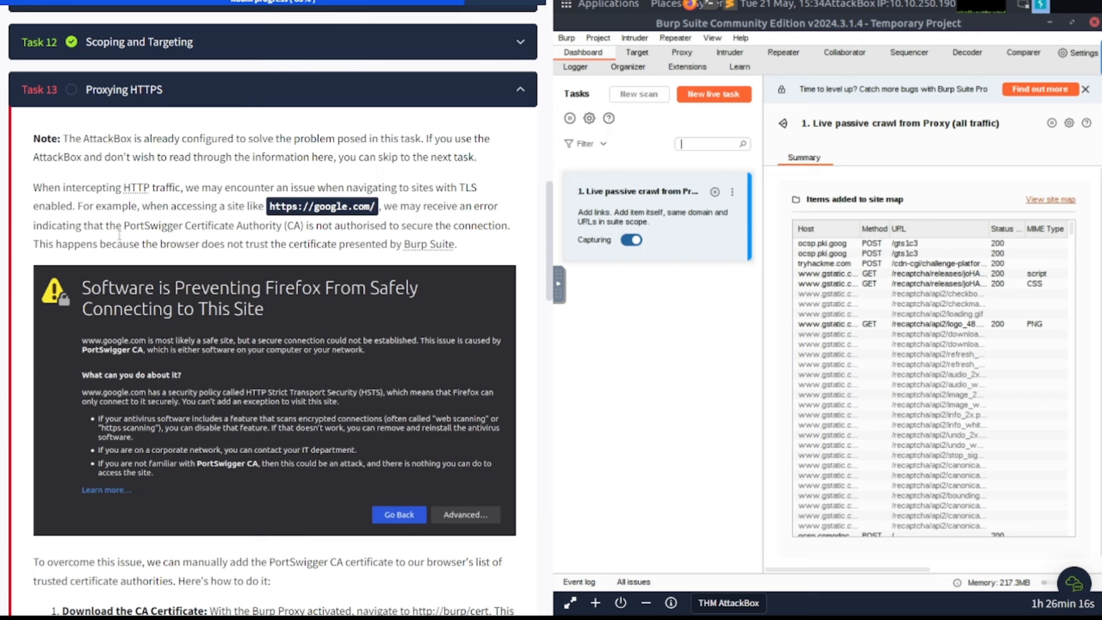
Read Task 13's instructions for downloading the PortSwigger CA certificate, importing it into Firefox and trusting it, through to the demonstration video.
{"action": "scroll", "coordinate": [229, 493], "scroll_direction": "down", "scroll_amount": 6}
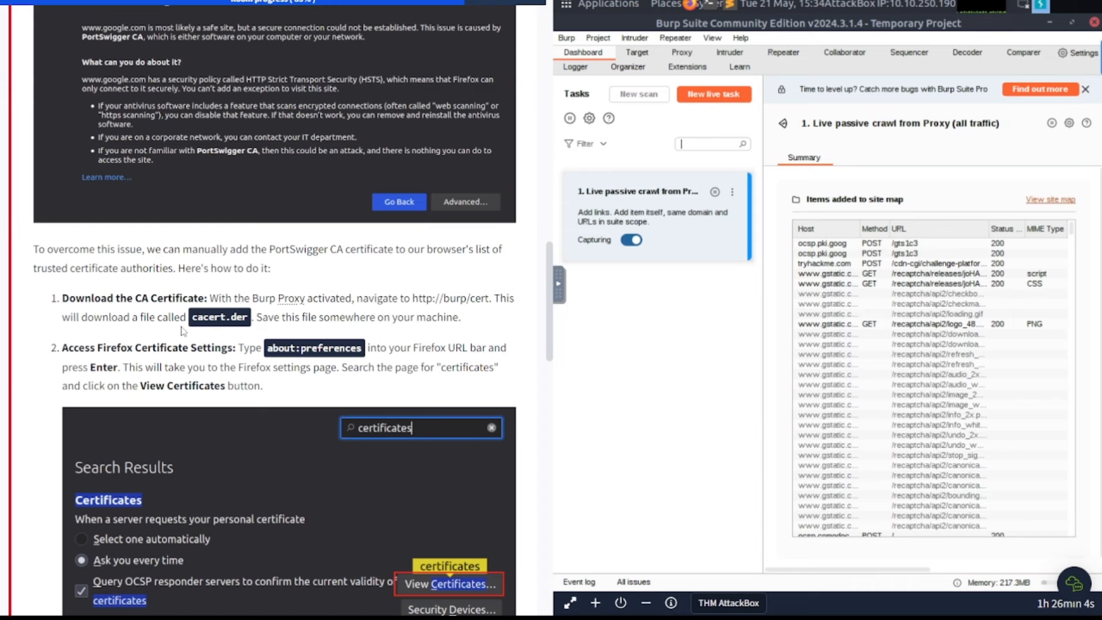
{"action": "scroll", "coordinate": [229, 494], "scroll_direction": "down", "scroll_amount": 2}
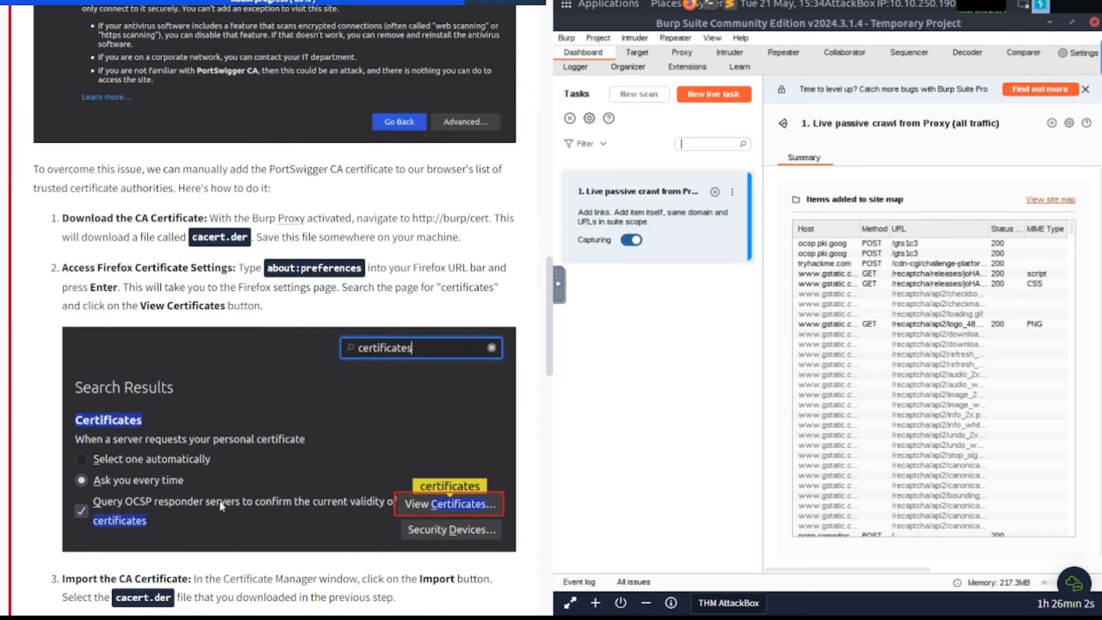
{"action": "scroll", "coordinate": [291, 344], "scroll_direction": "up", "scroll_amount": 2}
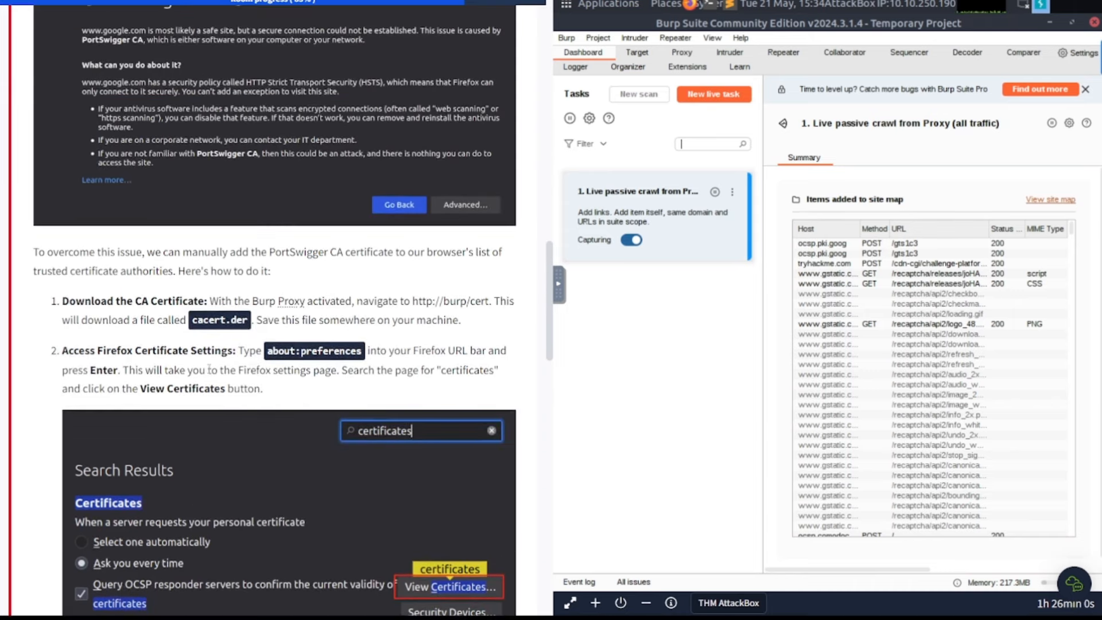
{"action": "scroll", "coordinate": [210, 372], "scroll_direction": "down", "scroll_amount": 8}
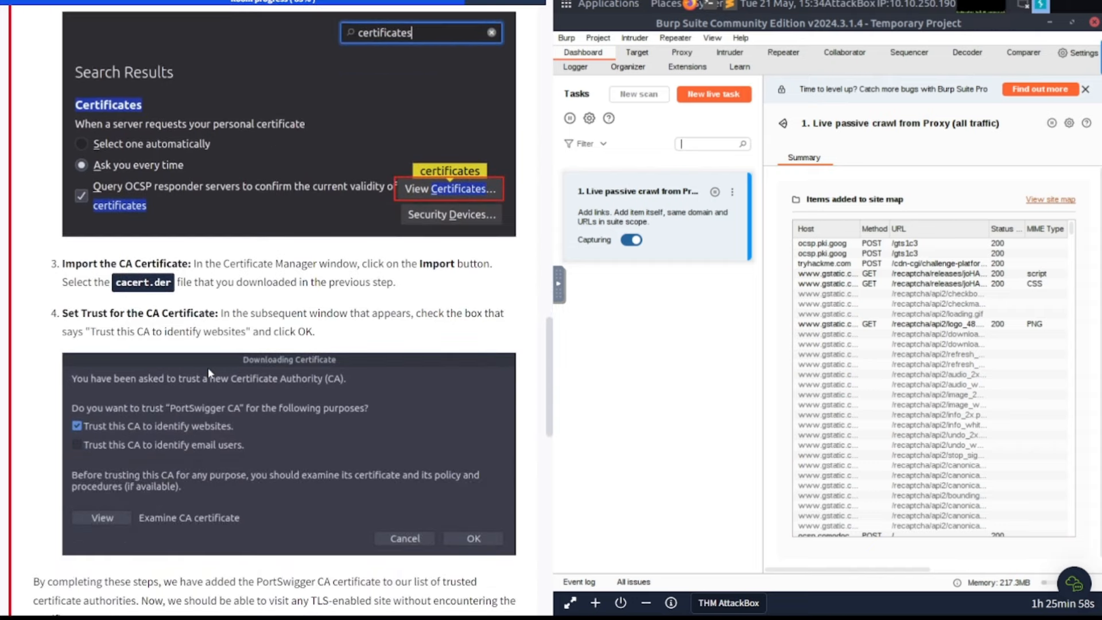
{"action": "scroll", "coordinate": [239, 412], "scroll_direction": "down", "scroll_amount": 7}
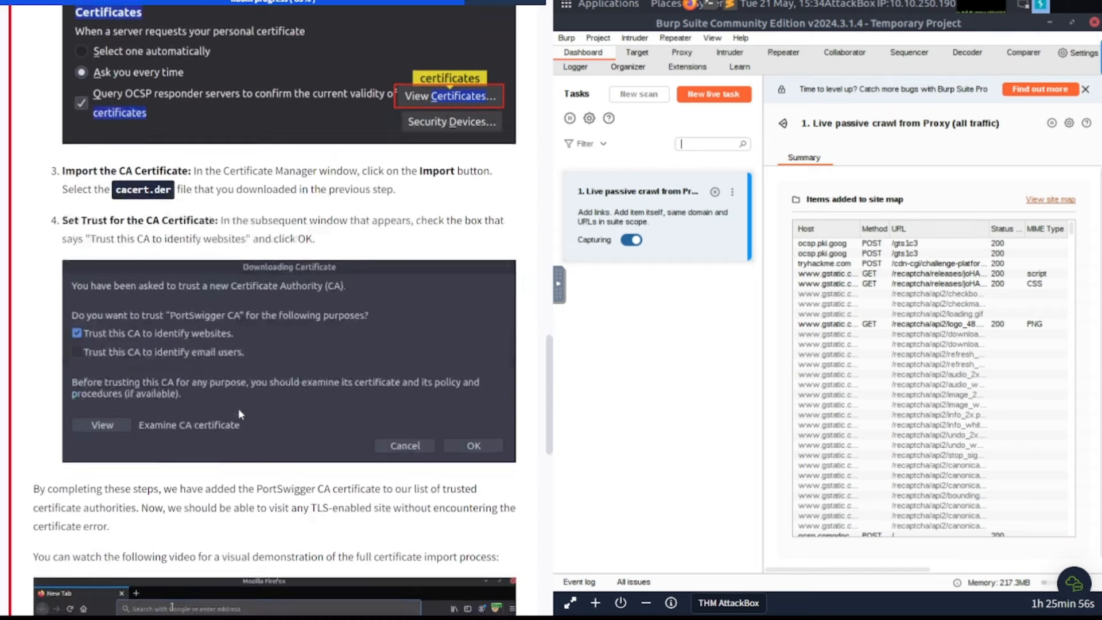
{"action": "scroll", "coordinate": [240, 414], "scroll_direction": "down", "scroll_amount": 2}
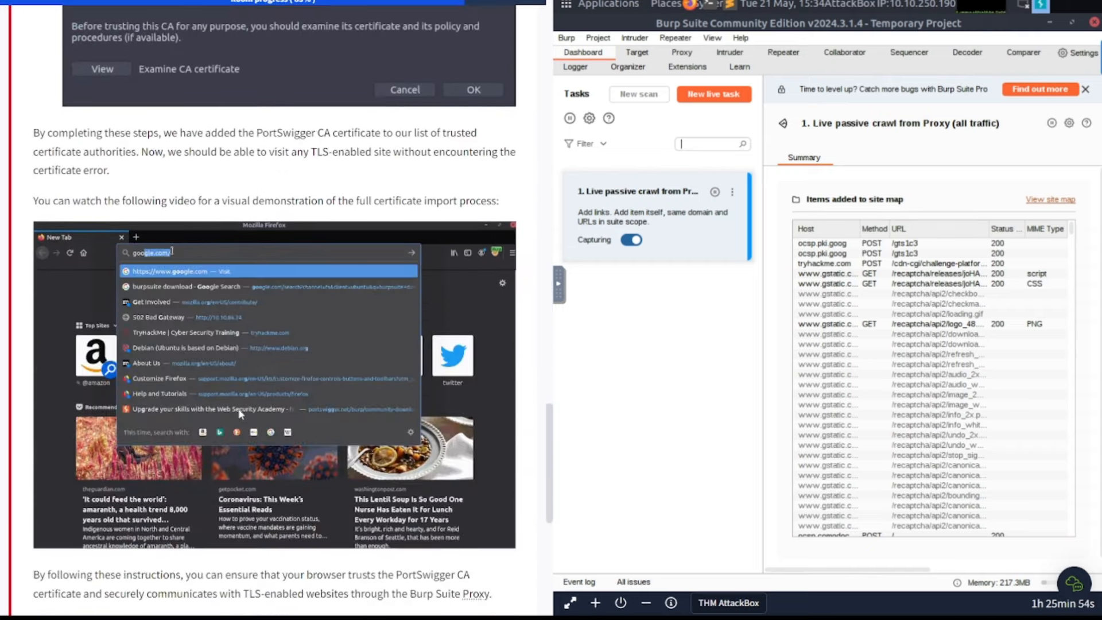